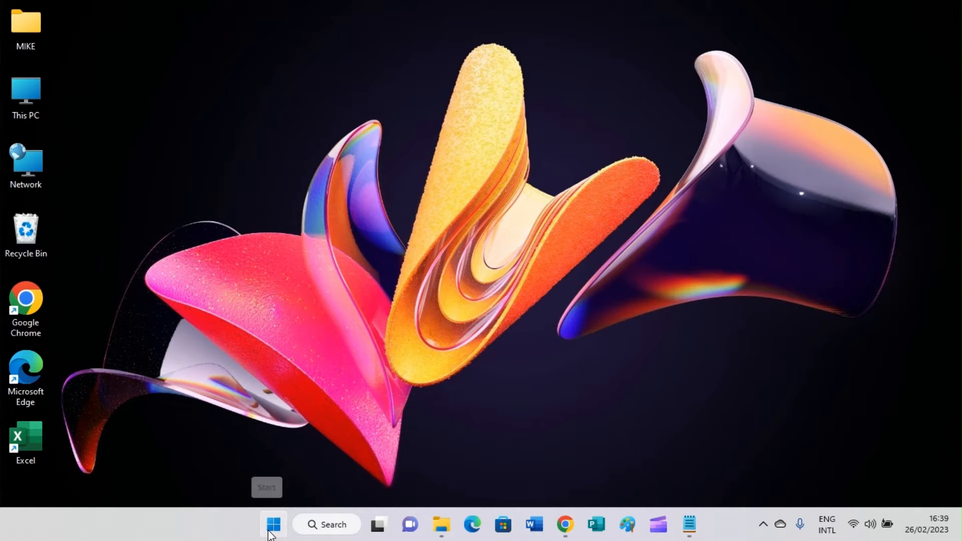
- Search 'publisher' from the Start menu and launch Publisher
click(273, 526)
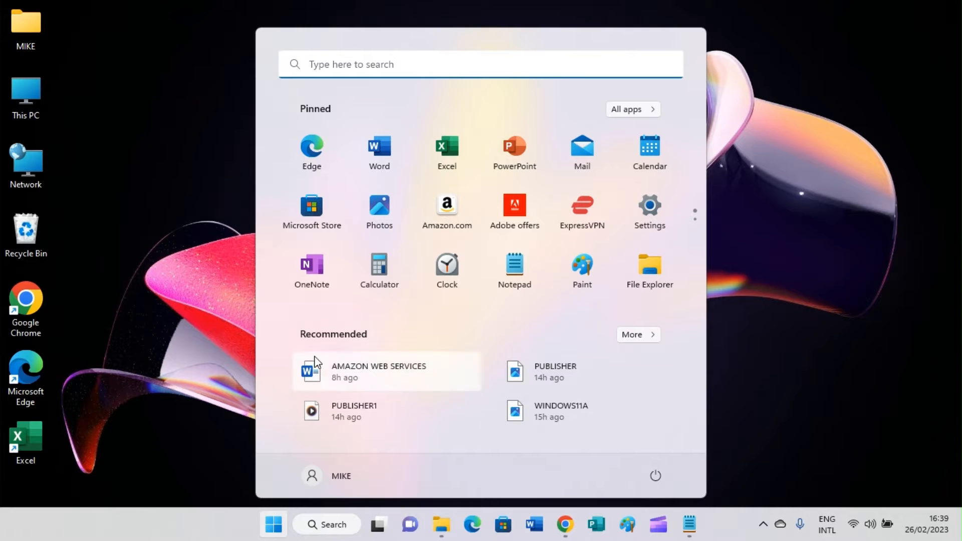
click(403, 61)
text(p)
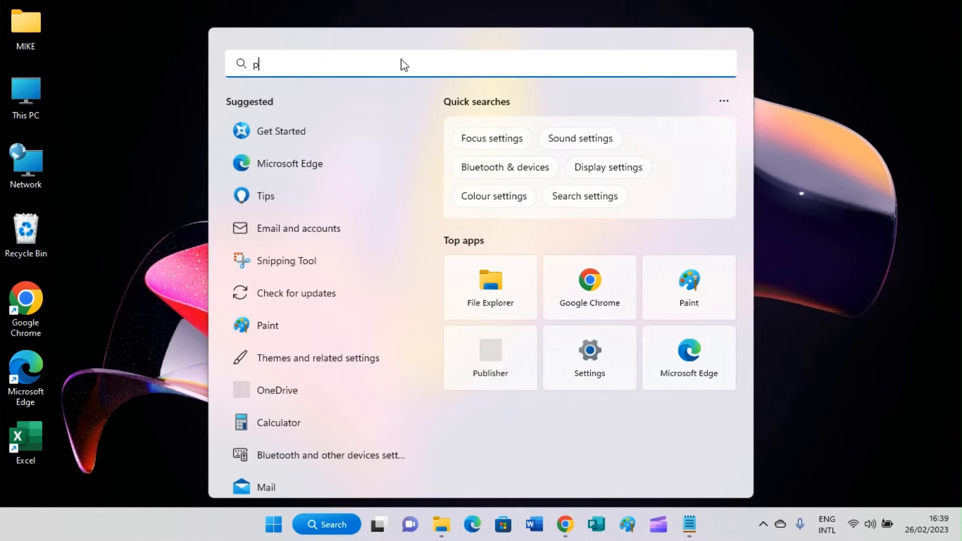
text(ublisher)
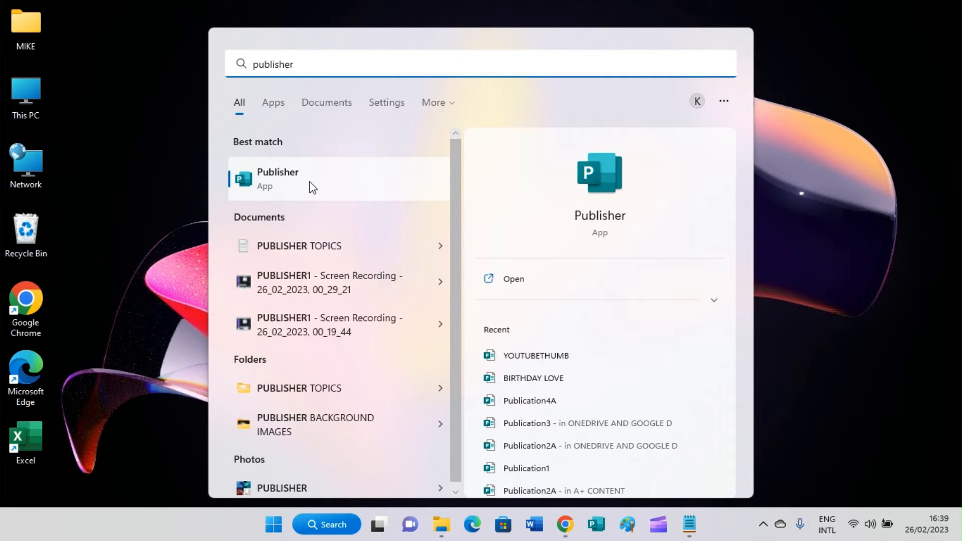
click(310, 181)
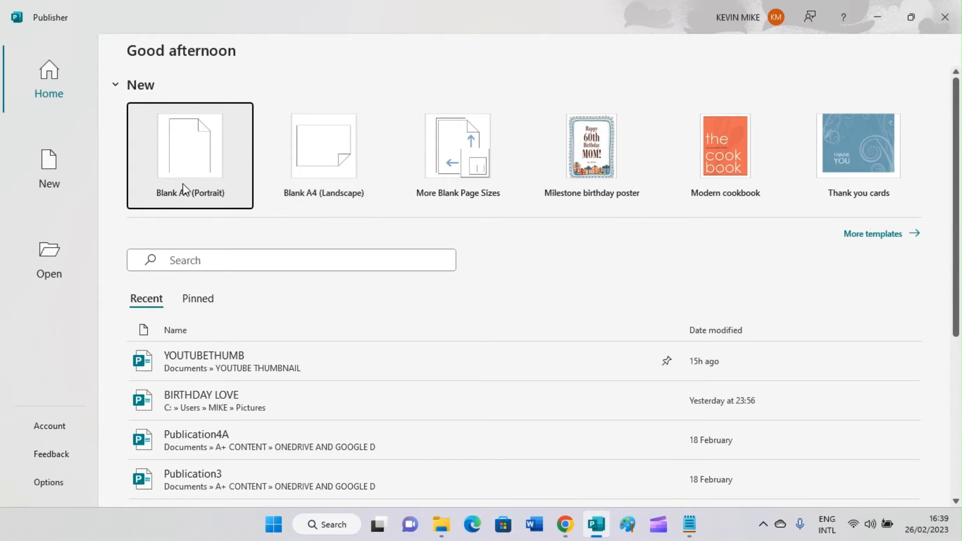
- Create Publication1 from the Blank A4 (Portrait) tile
click(200, 167)
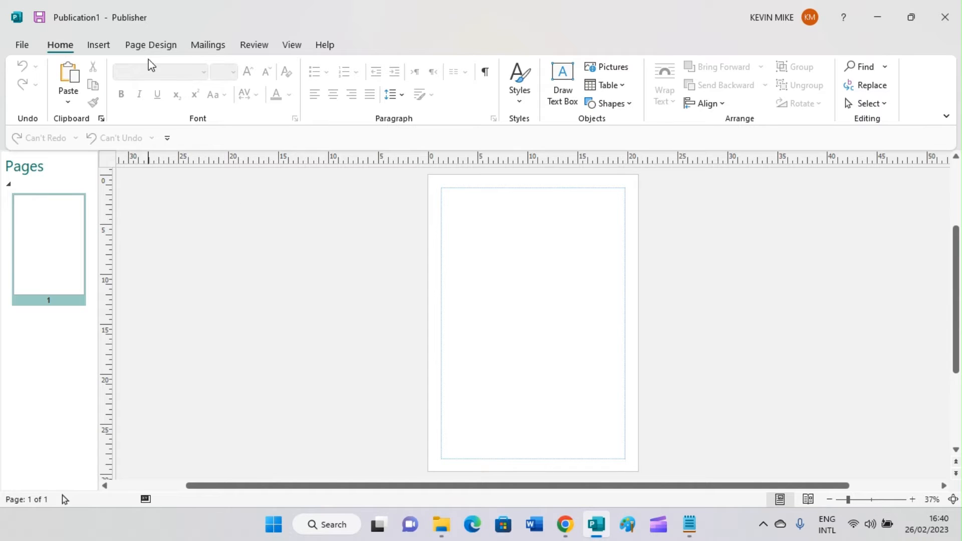
- Confirm the 21 × 29.7 cm page with 1.27 cm margins in Page Setup, then go to File
click(153, 45)
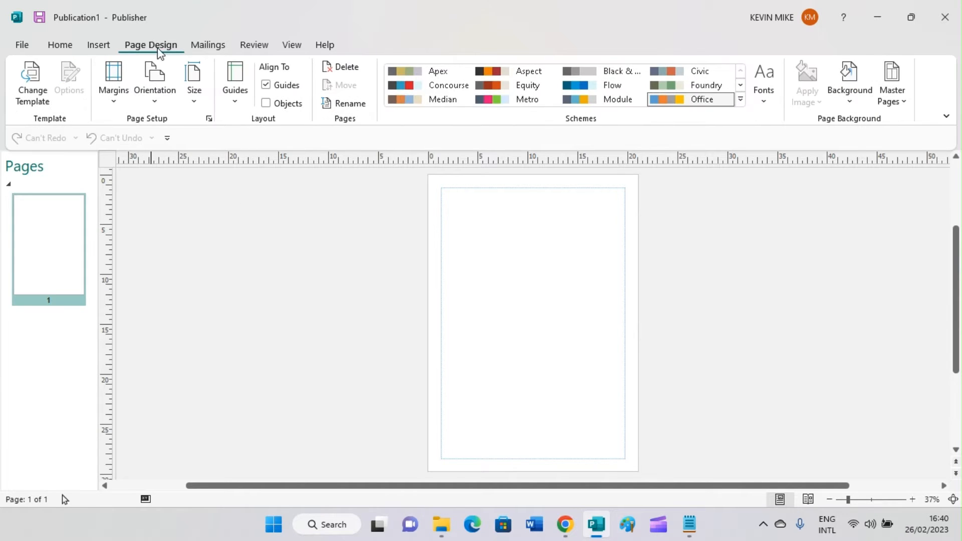
click(197, 106)
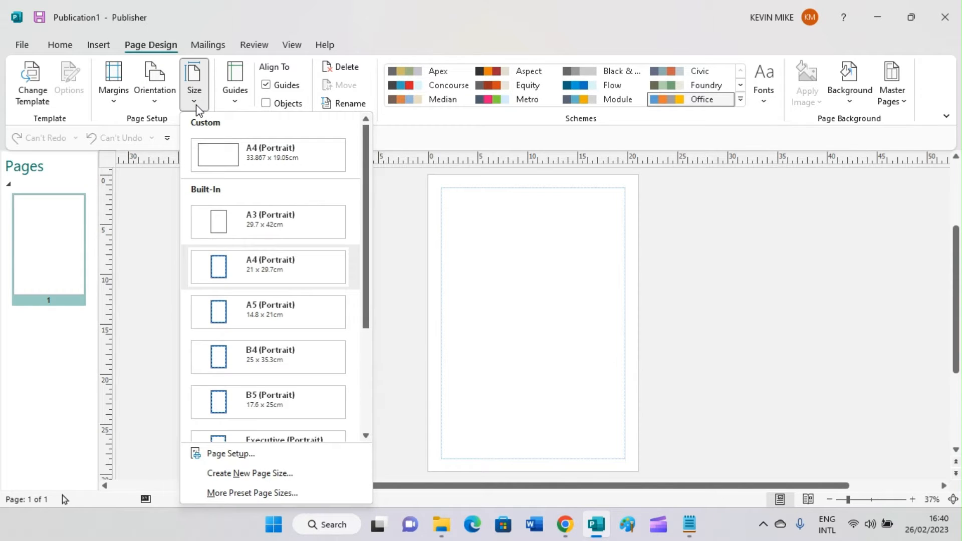
click(228, 453)
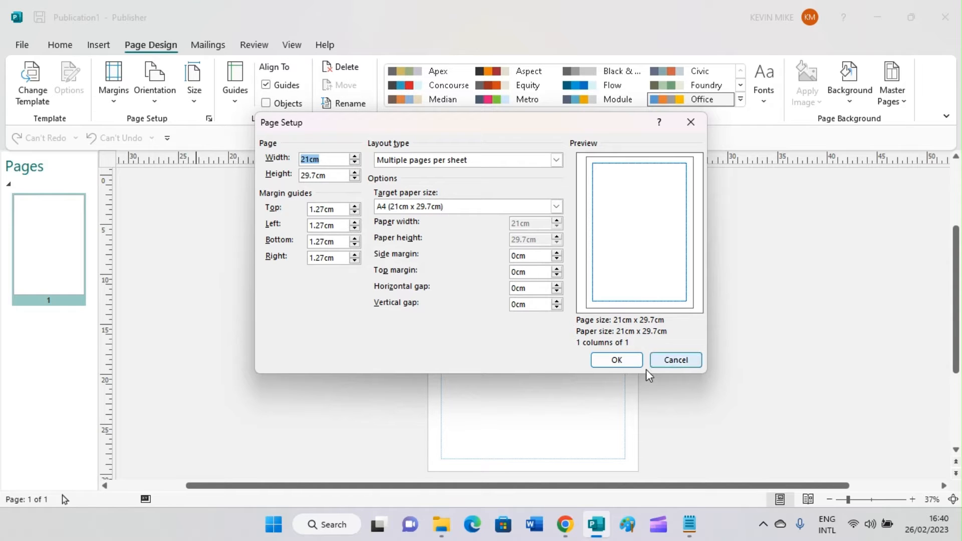
click(621, 361)
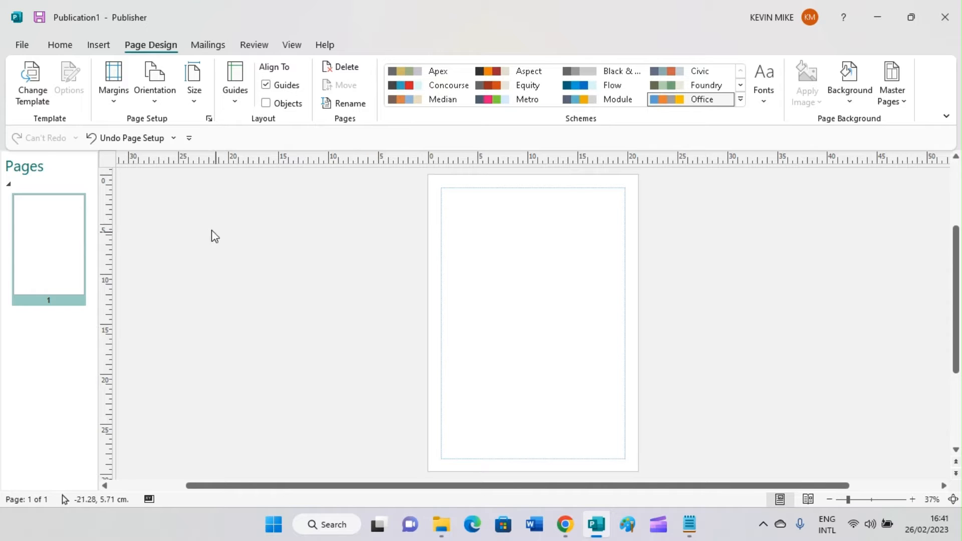
click(22, 46)
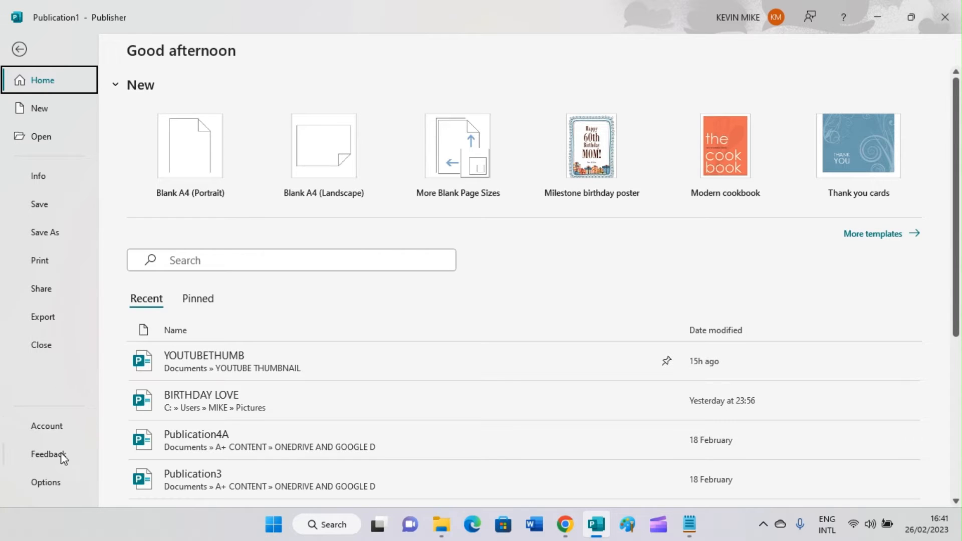
- Change Show measurements in units of to Inches in Advanced options
key(Escape)
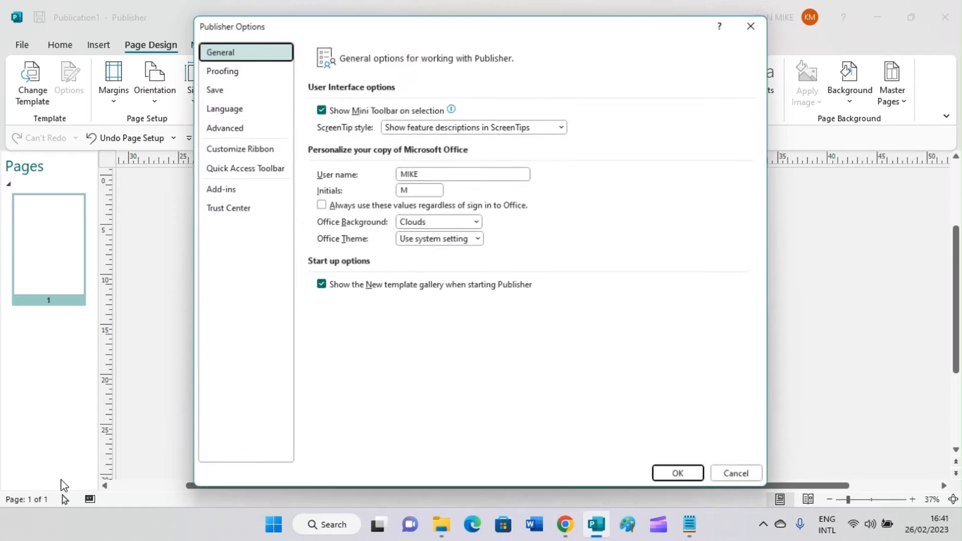
click(228, 131)
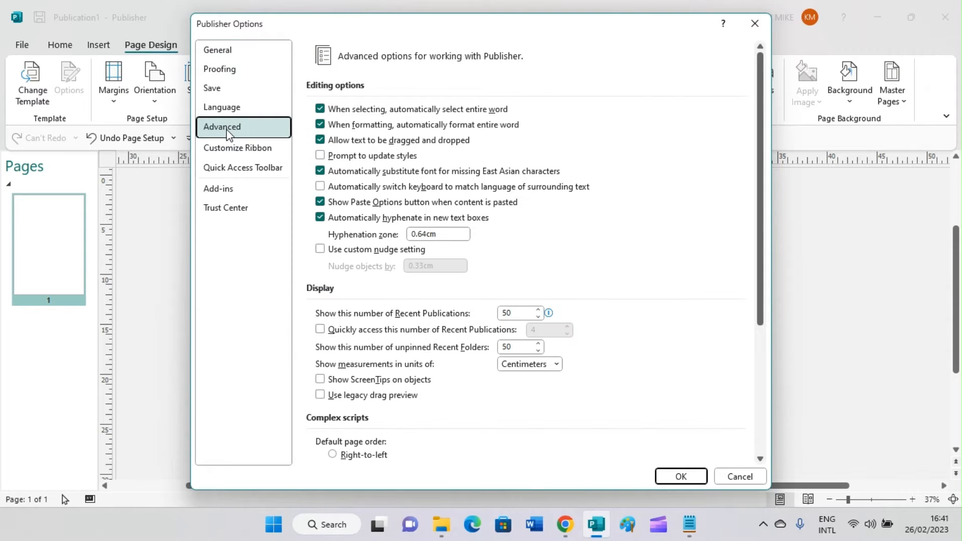
scroll(346, 368, down, 2)
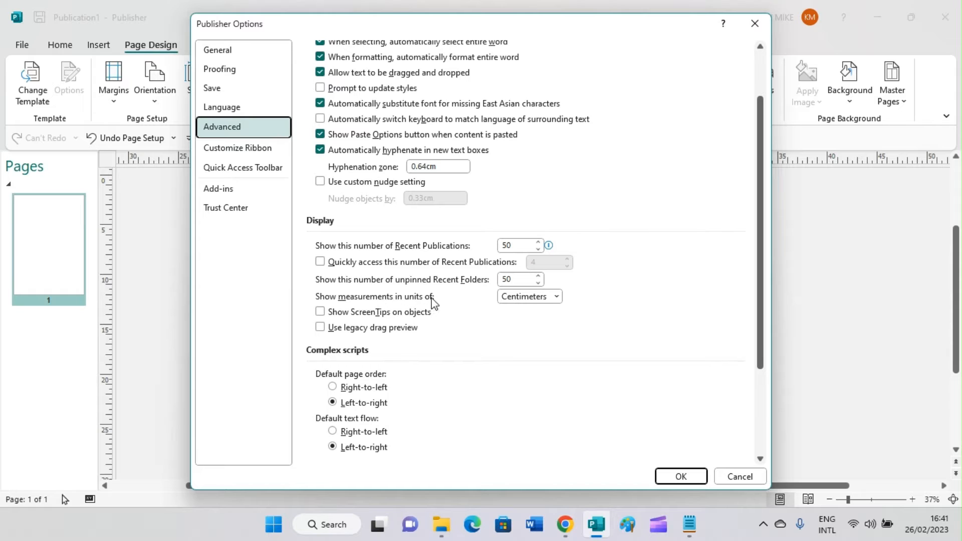
click(557, 297)
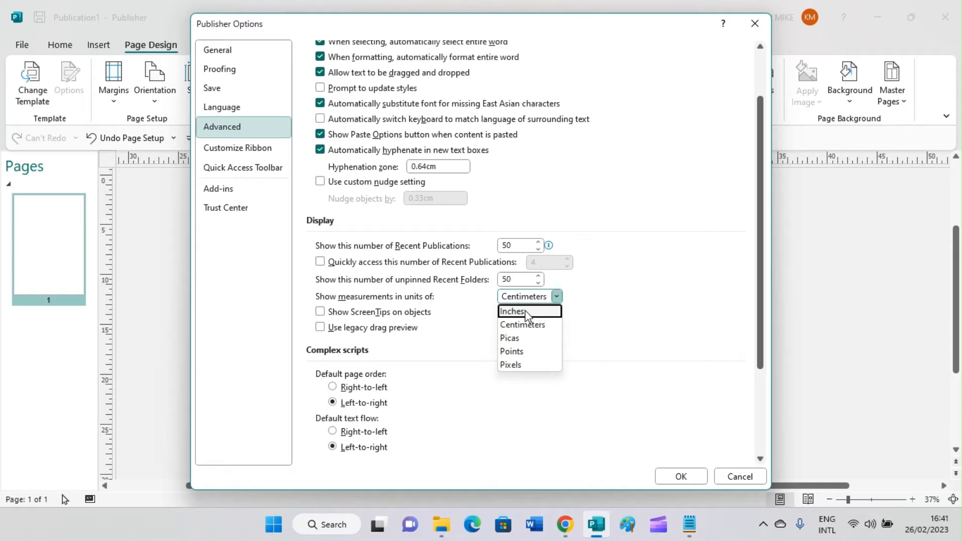
click(512, 311)
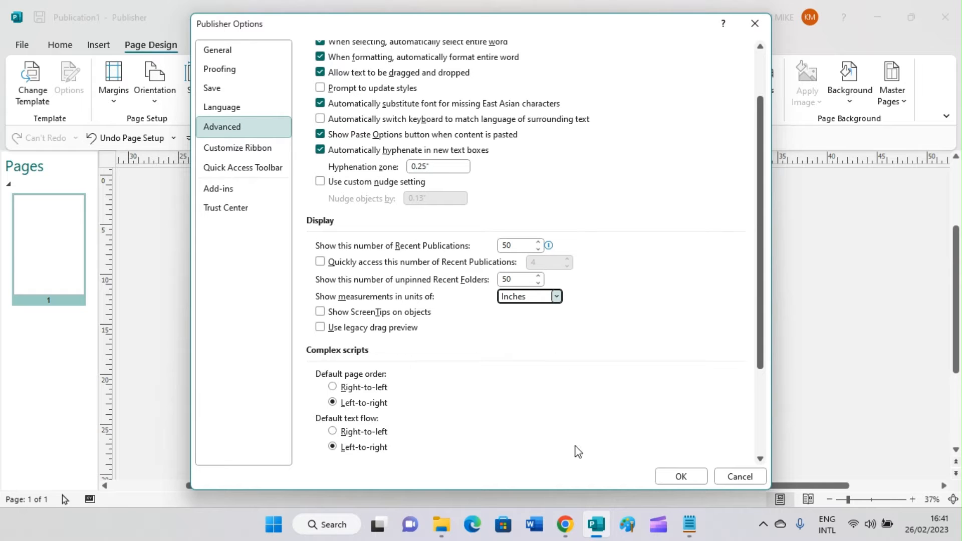
click(676, 477)
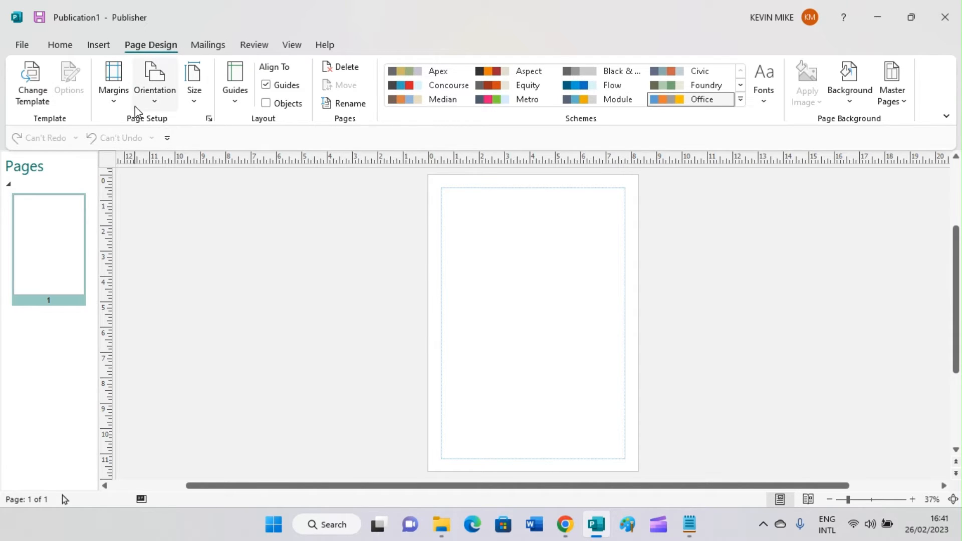
- Set the page width to 6" and height to 9" in Page Setup
click(194, 101)
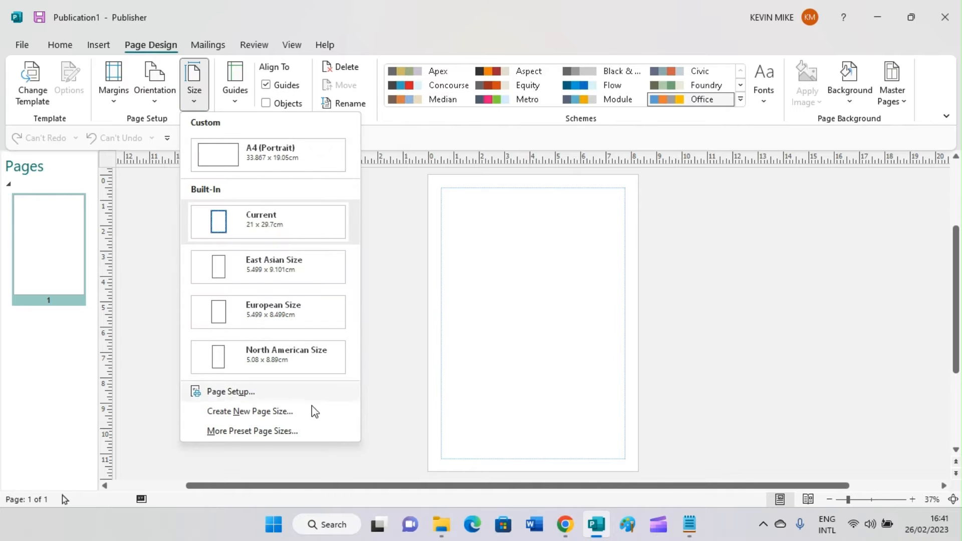
click(251, 391)
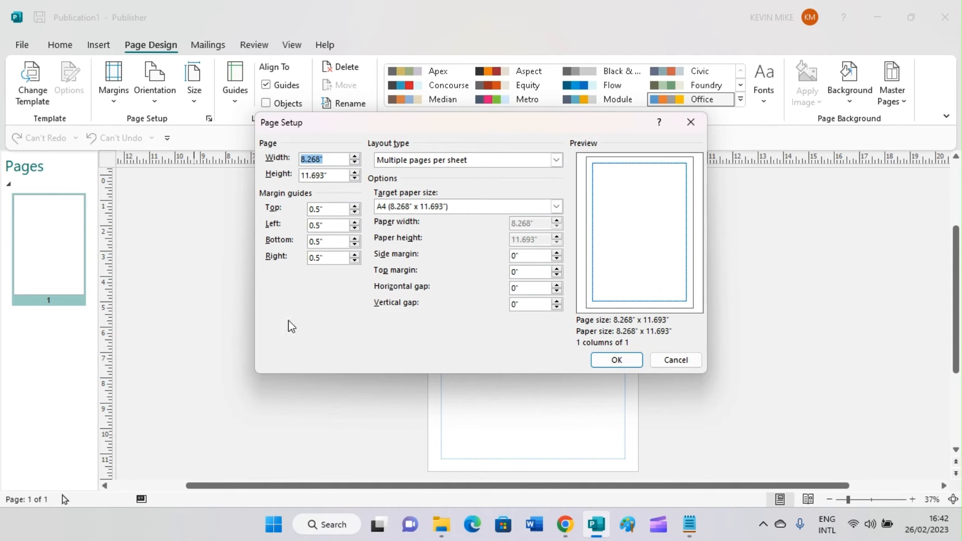
click(319, 160)
key(BackSpace)
key(BackSpace)
key(BackSpace)
key(BackSpace)
key(BackSpace)
key(BackSpace)
text(6")
click(324, 174)
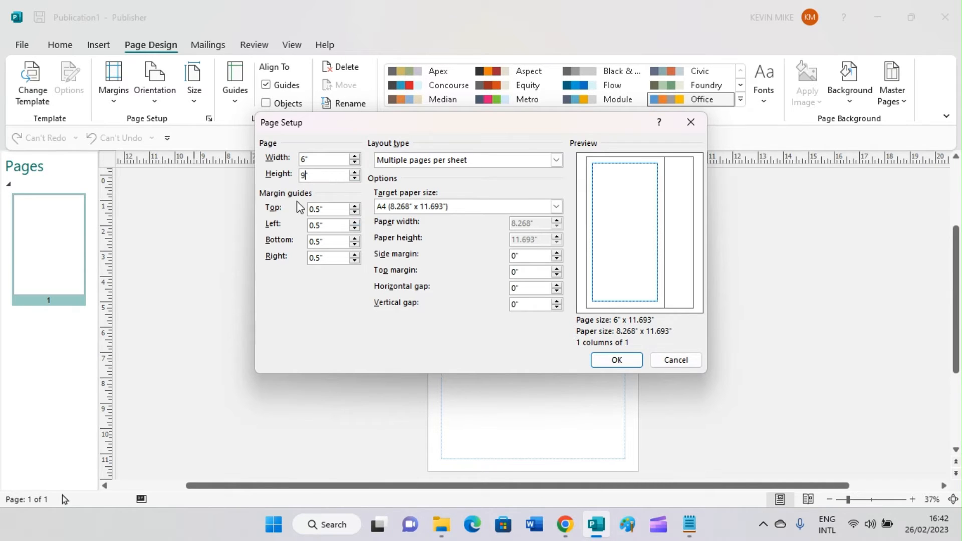
click(321, 212)
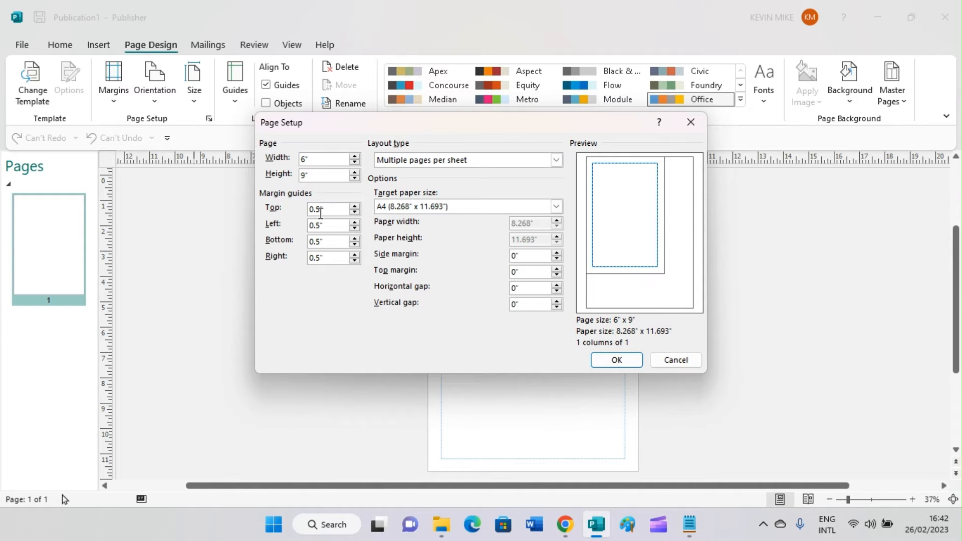
- Set top, left and bottom margin guides to 0.3" and apply the setup
key(BackSpace)
text(3)
click(322, 228)
click(318, 242)
click(320, 242)
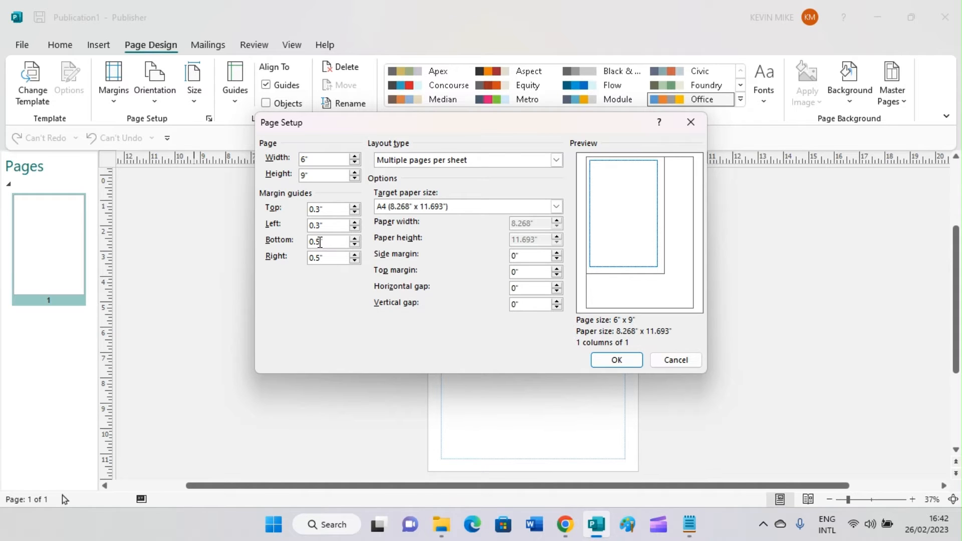
key(BackSpace)
text(3)
click(322, 257)
click(615, 359)
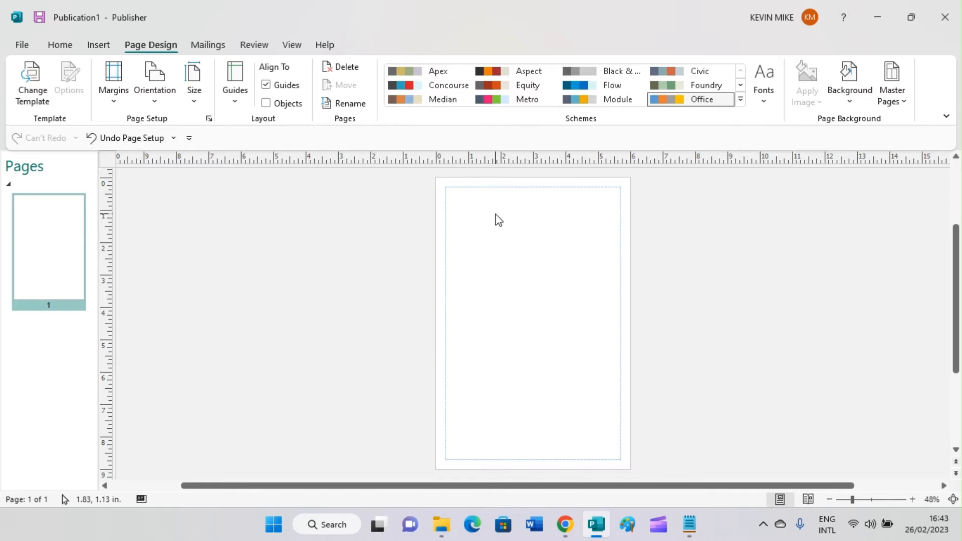
- Keep the ribbon pinned and open the Page Design Background dropdown
double_click(154, 46)
double_click(155, 46)
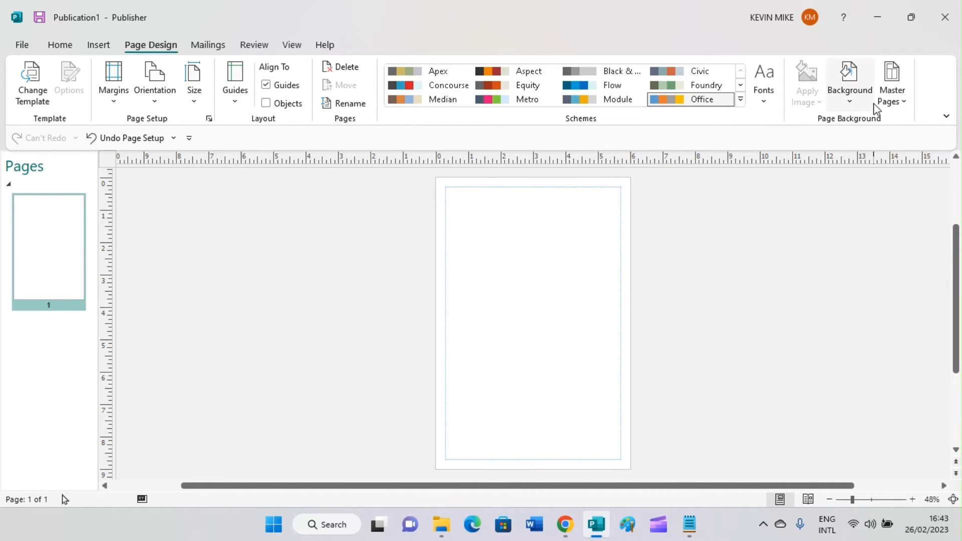
click(859, 108)
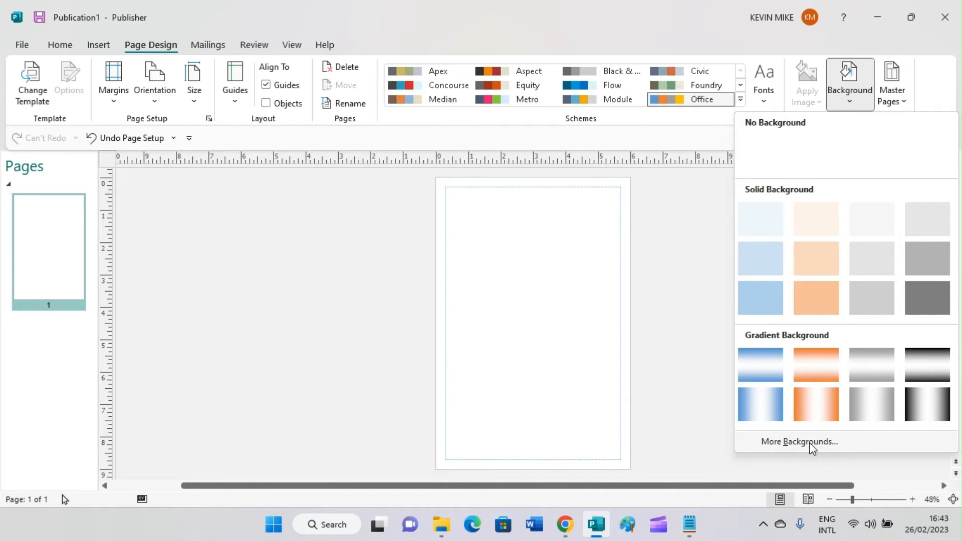
- Set the background to Picture or texture fill and start inserting a picture
click(789, 443)
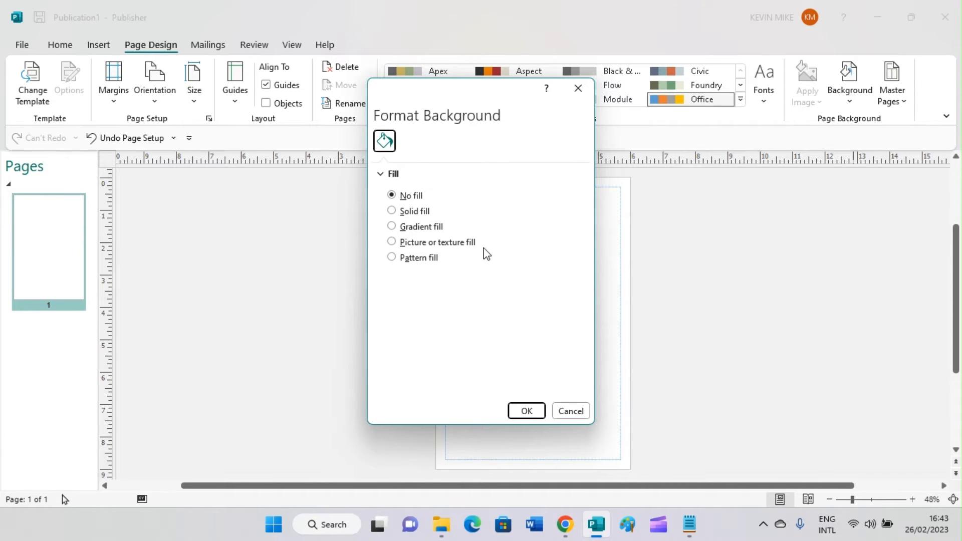
click(392, 242)
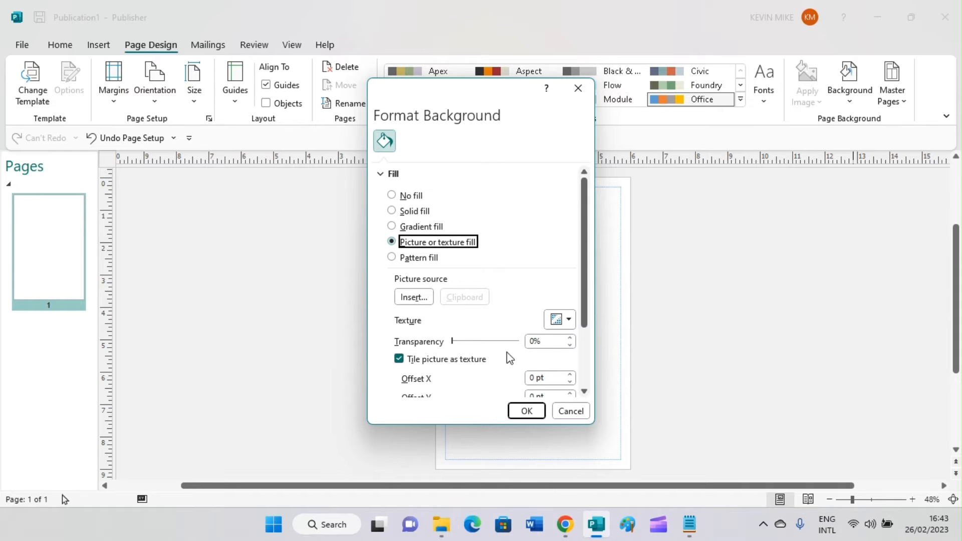
click(410, 300)
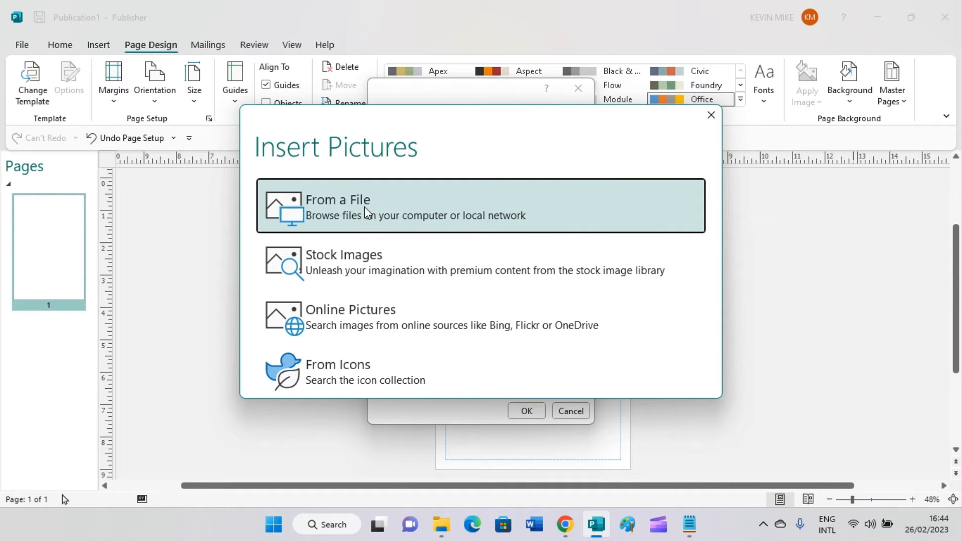
- Choose Tech1 from Pictures > PUBLISHER BACKGROUND IMAGES as the fill picture
click(386, 211)
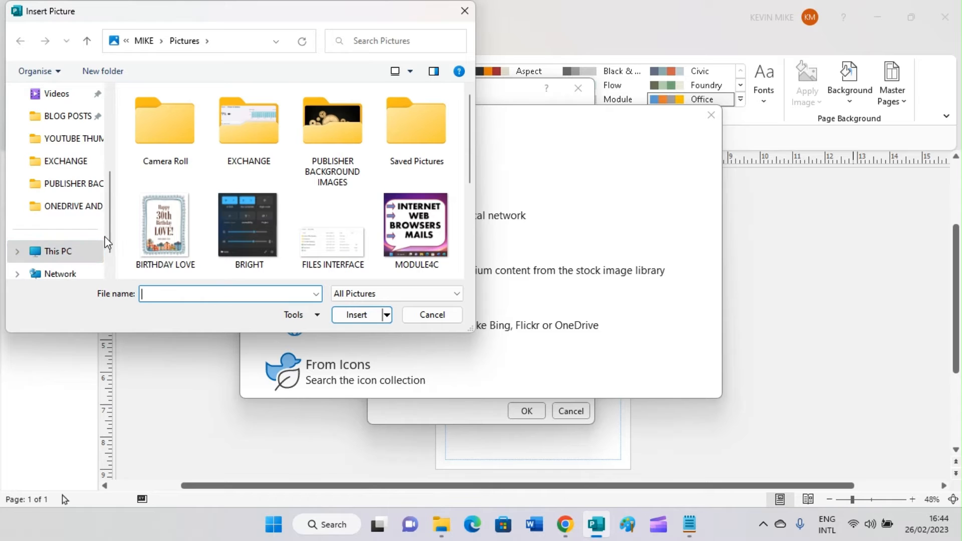
scroll(105, 235, down, 1)
scroll(105, 235, down, 1)
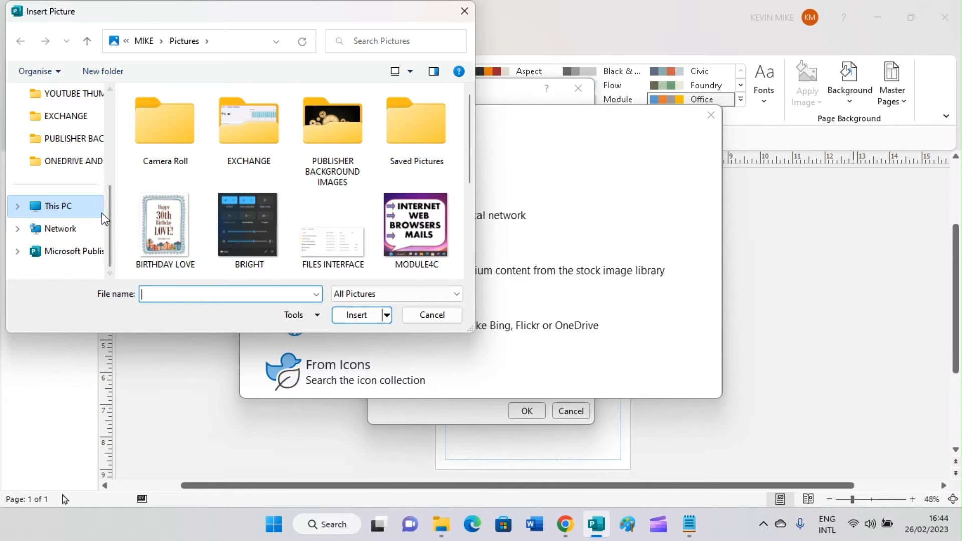
scroll(102, 216, up, 2)
scroll(102, 216, down, 1)
scroll(101, 214, up, 2)
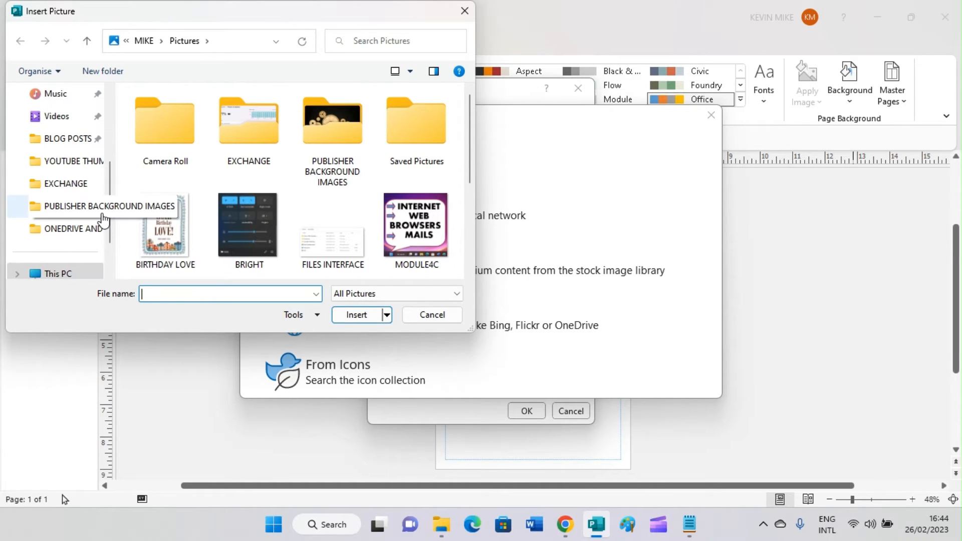
scroll(64, 210, up, 7)
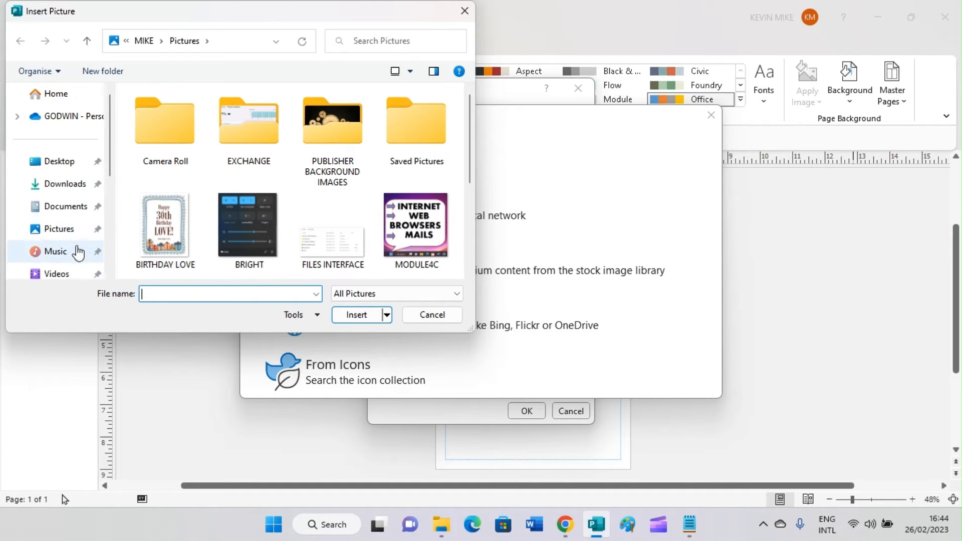
click(56, 229)
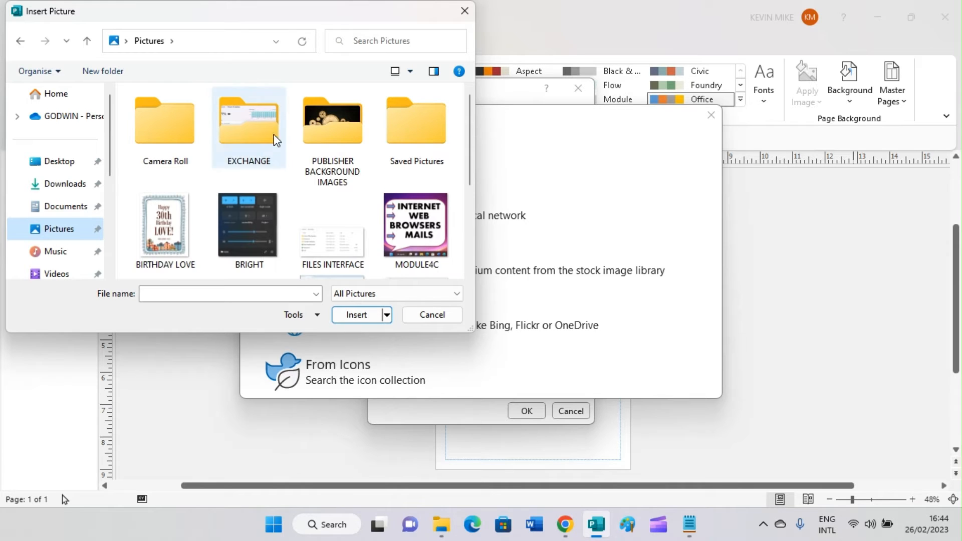
double_click(342, 165)
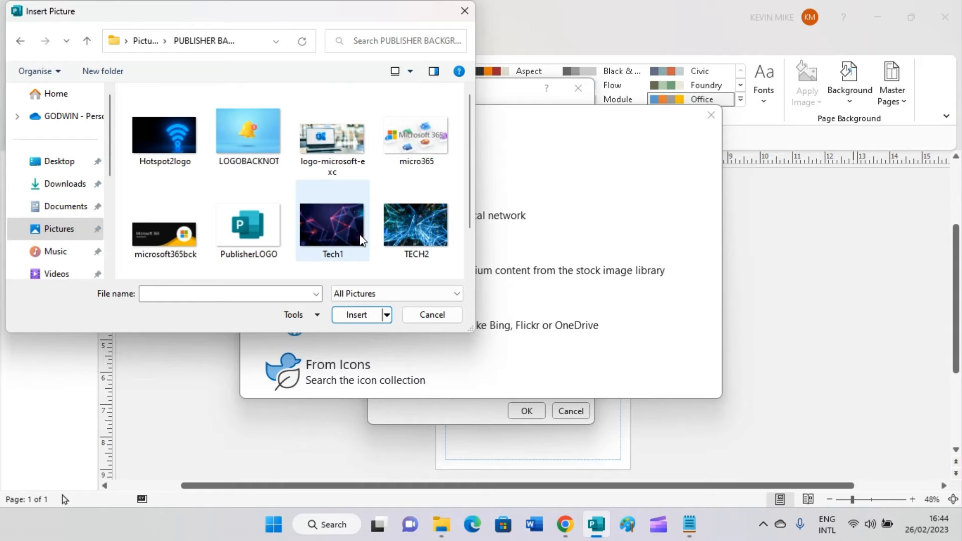
double_click(327, 223)
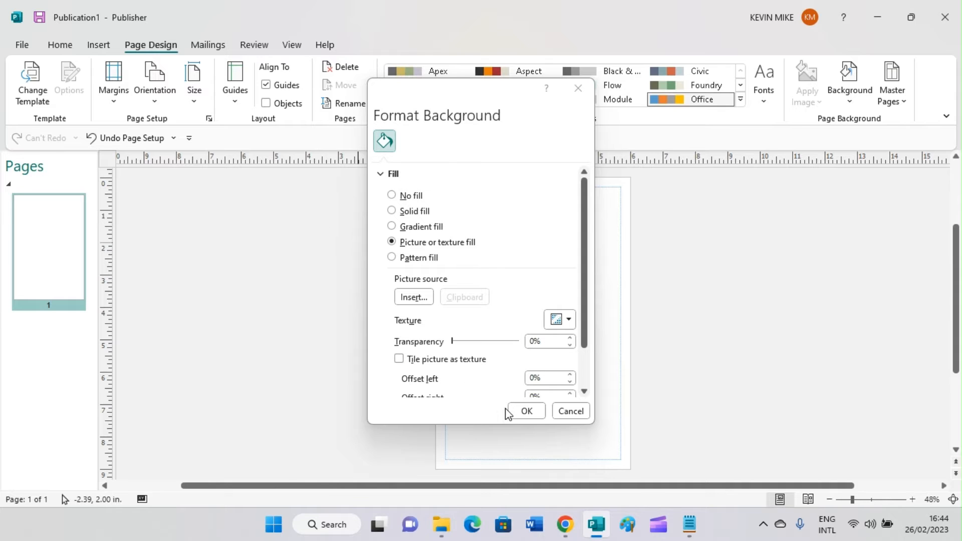
- Apply the Tech1 picture fill as the full-page background
click(521, 410)
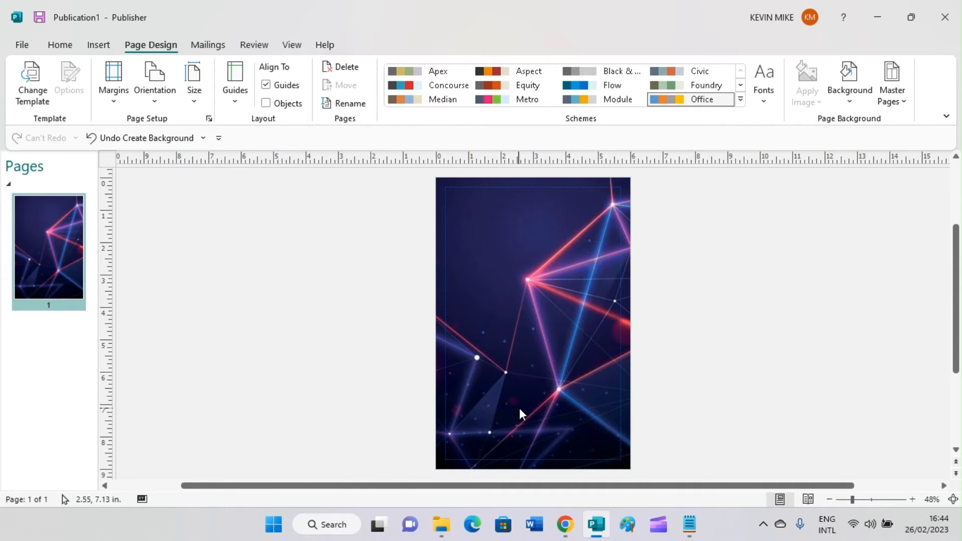
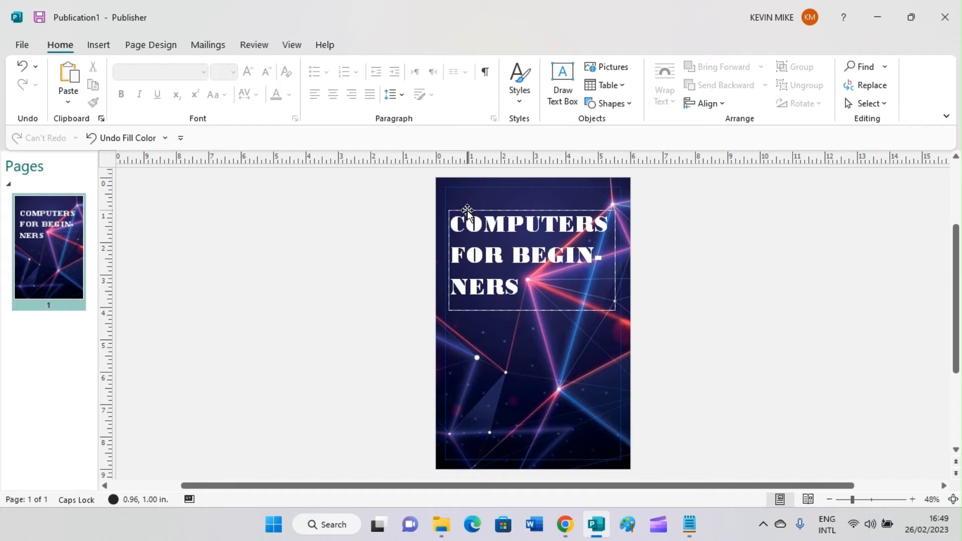
- Open the Hyphenation settings for the title text box
click(467, 210)
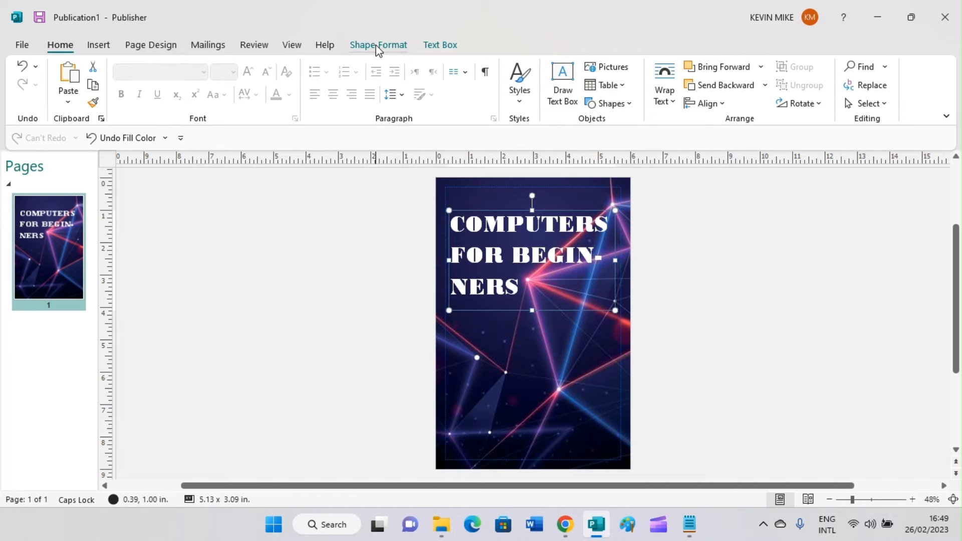
click(430, 45)
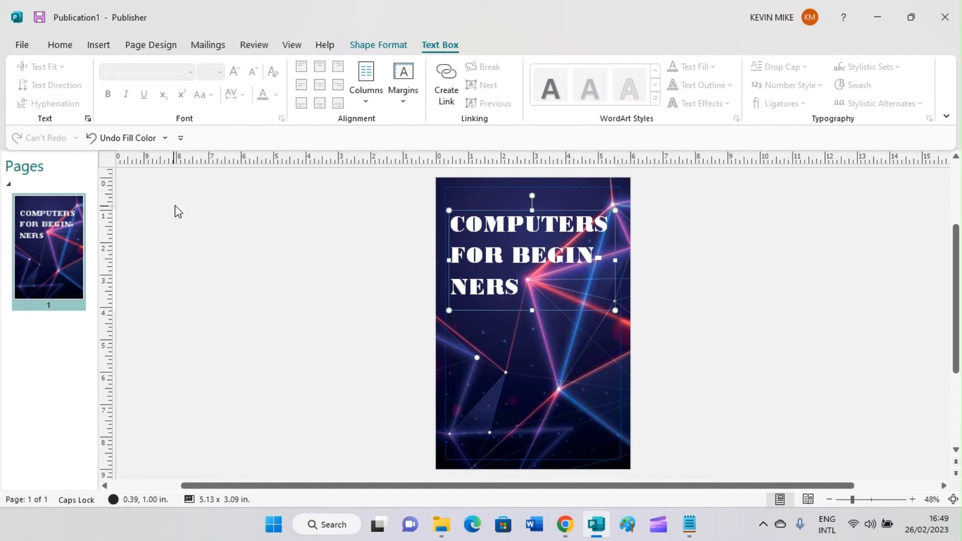
click(526, 290)
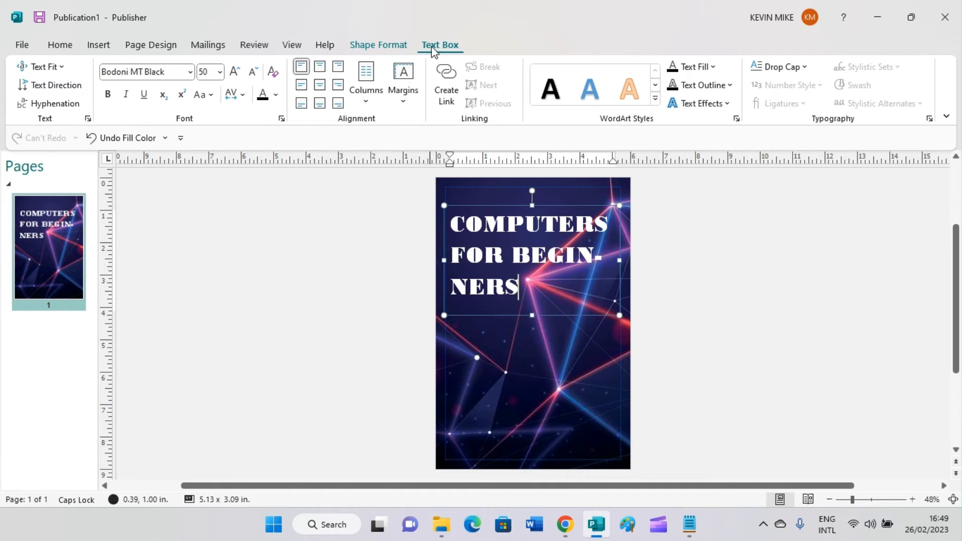
click(54, 105)
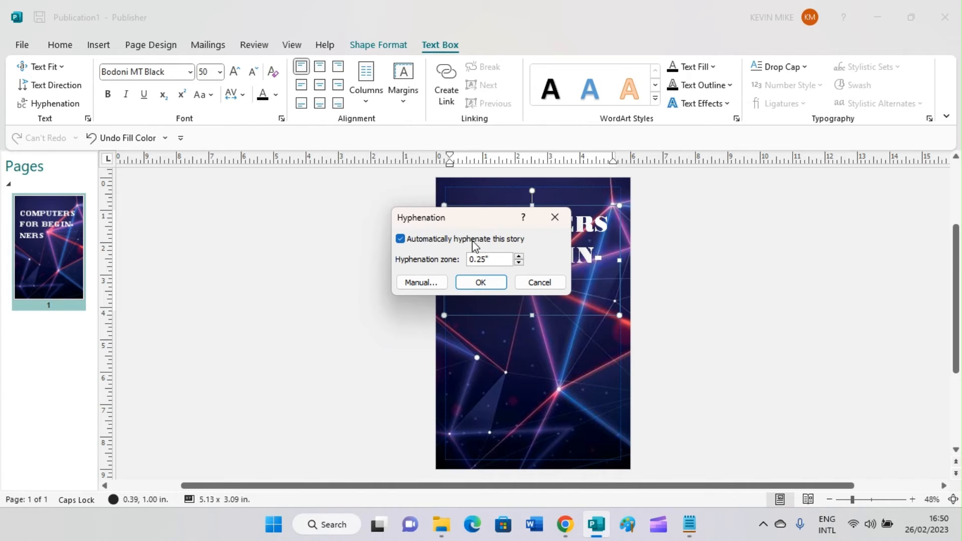
- Turn off automatic hyphenation so the title wraps as COMPUTERS / FOR / BEGINNERS, then select it all
click(405, 241)
click(481, 282)
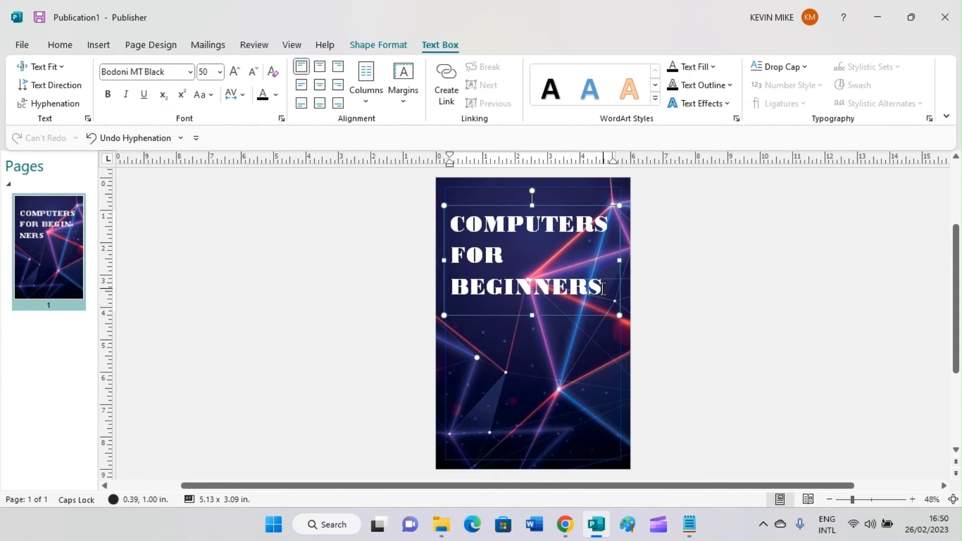
key(ctrl+a)
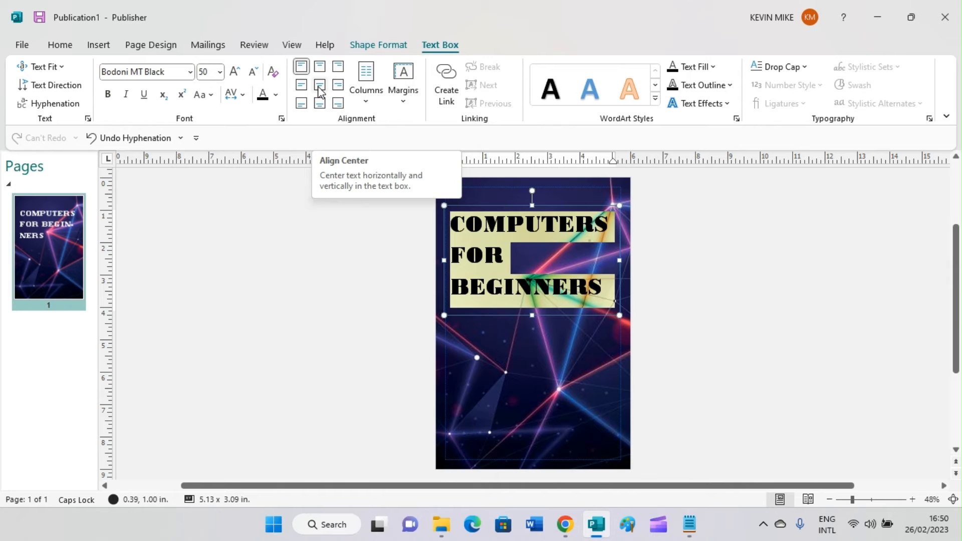
- Center-align the three selected title lines in their text box
click(59, 45)
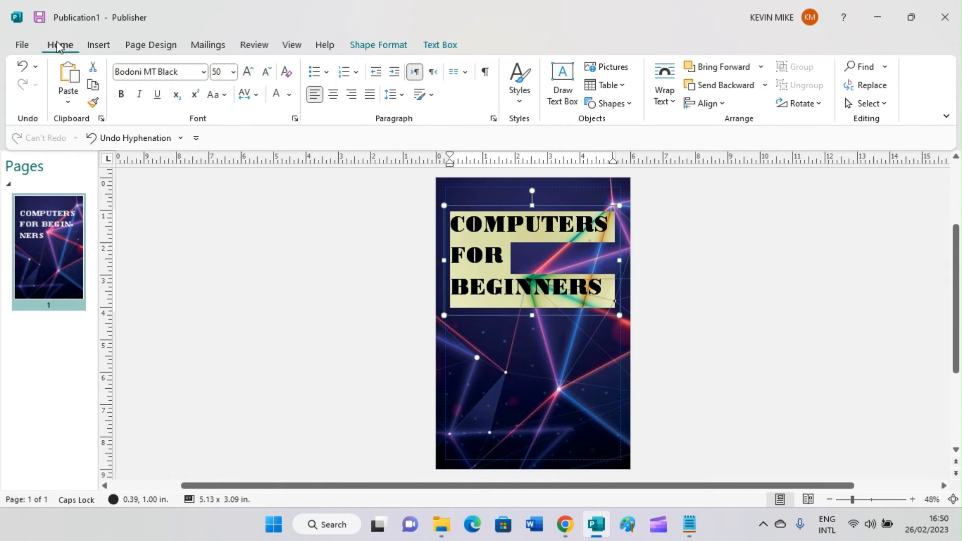
click(333, 98)
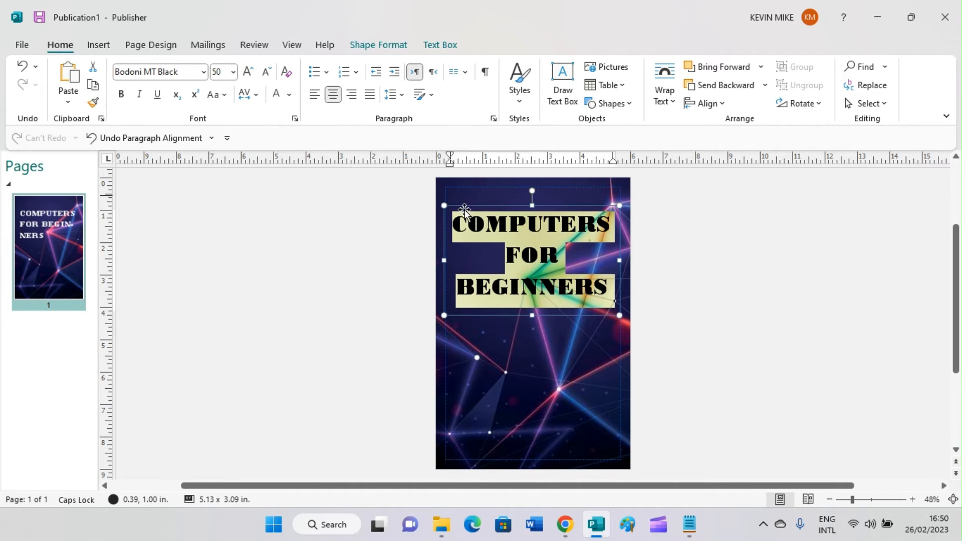
click(692, 277)
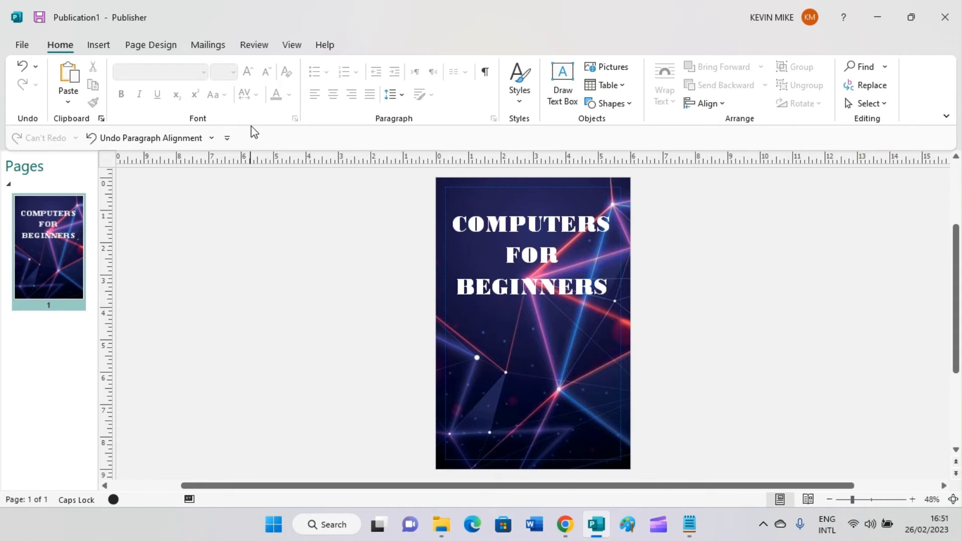
click(95, 46)
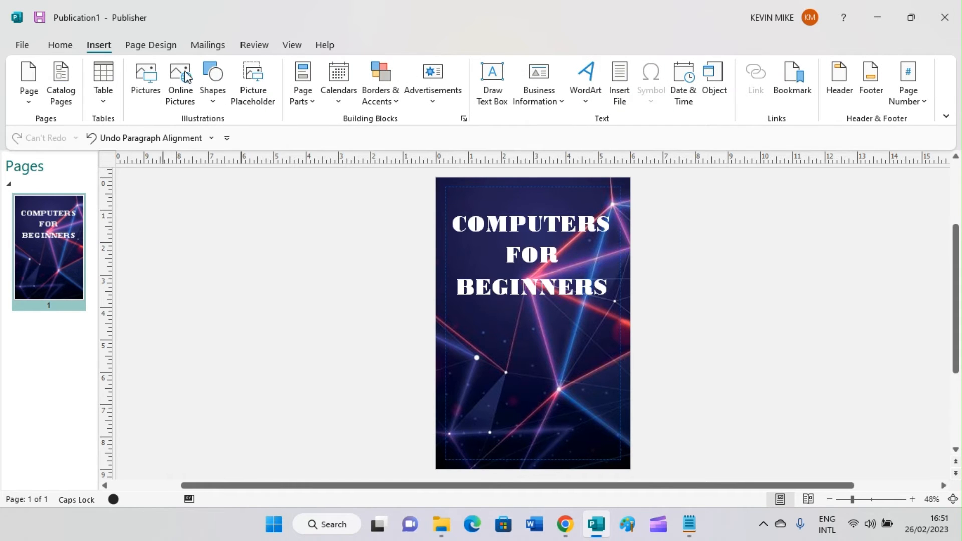
- Draw a new text box near the bottom of the cover and set its font to Times New Roman
click(488, 81)
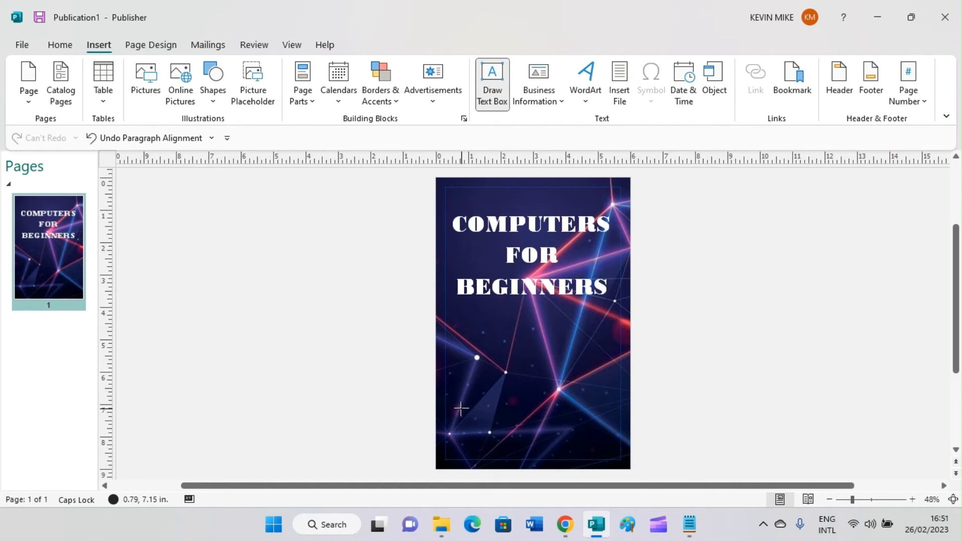
drag(460, 409, 617, 447)
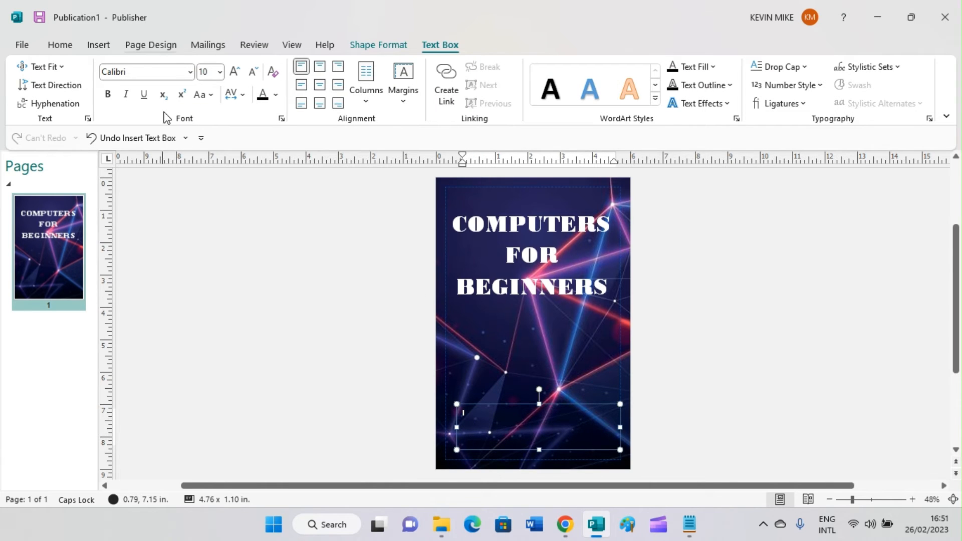
click(168, 70)
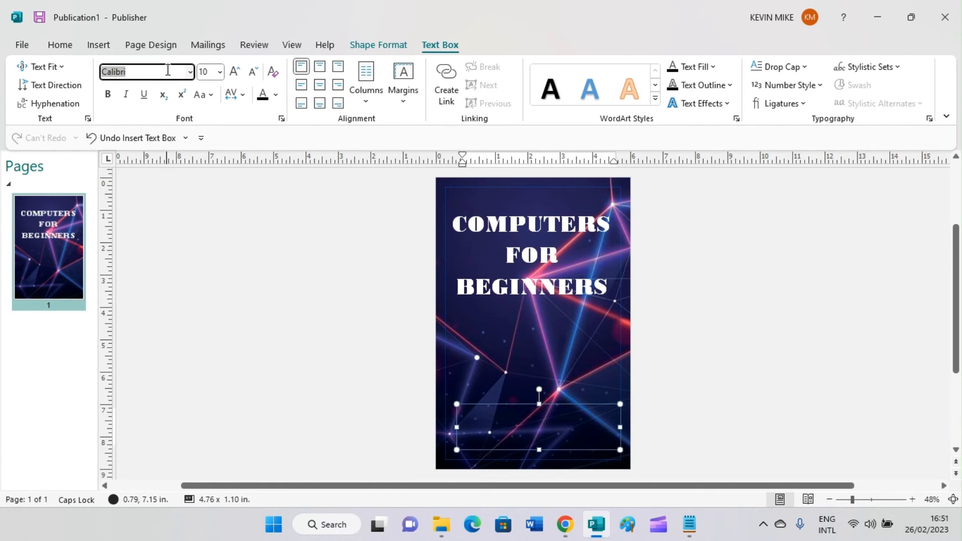
text(Tim)
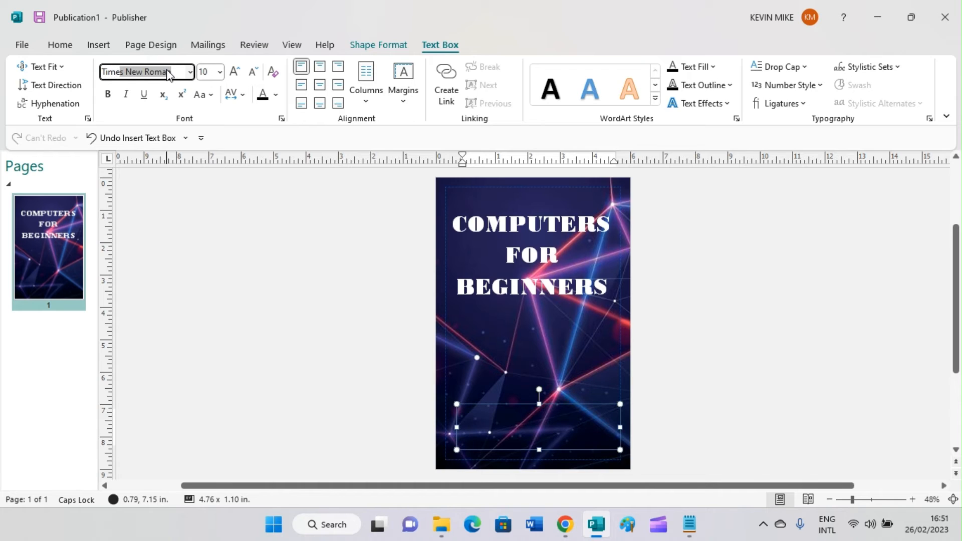
text(e)
key(Return)
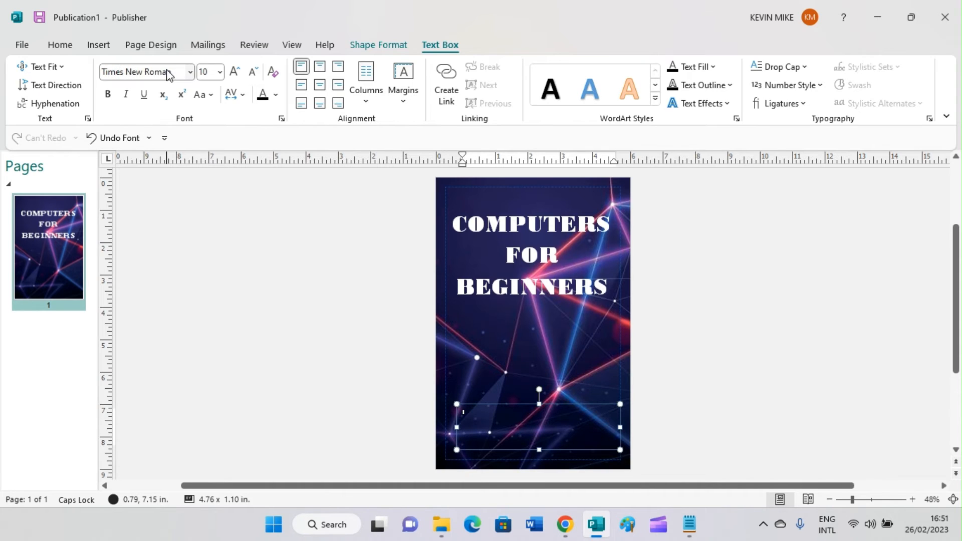
click(215, 71)
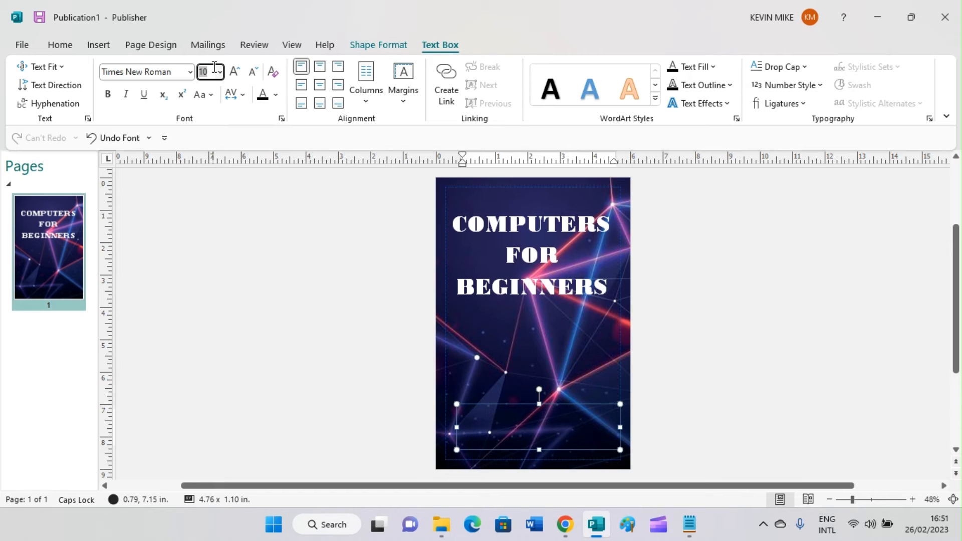
text(30)
key(Return)
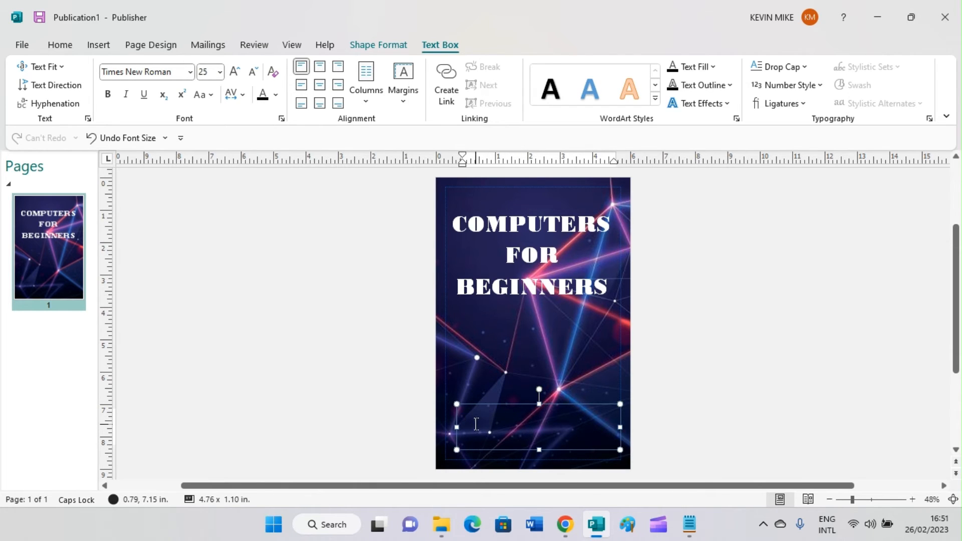
- Type the author's name in capitals in the new box and select the line
triple_click(476, 424)
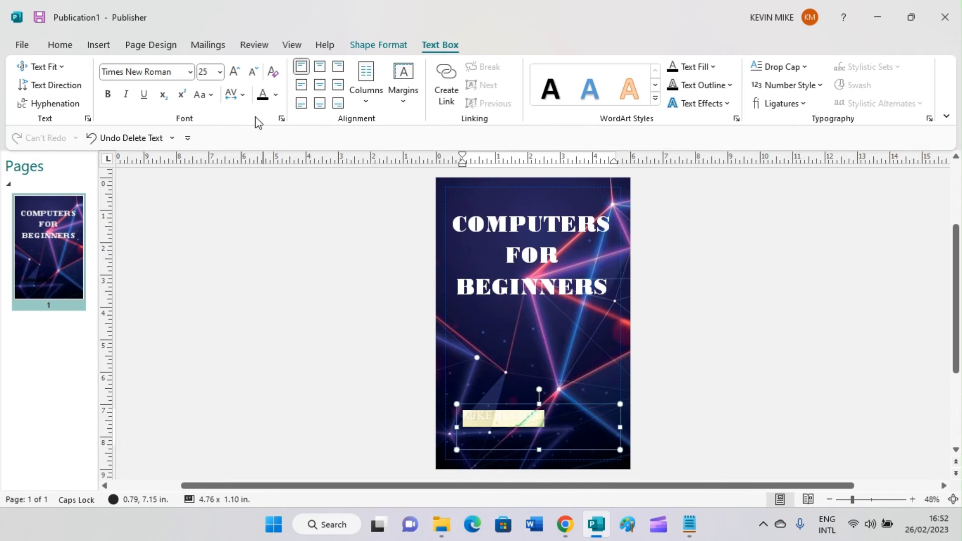
- Make the author's name white, 40 pt and bold
click(276, 95)
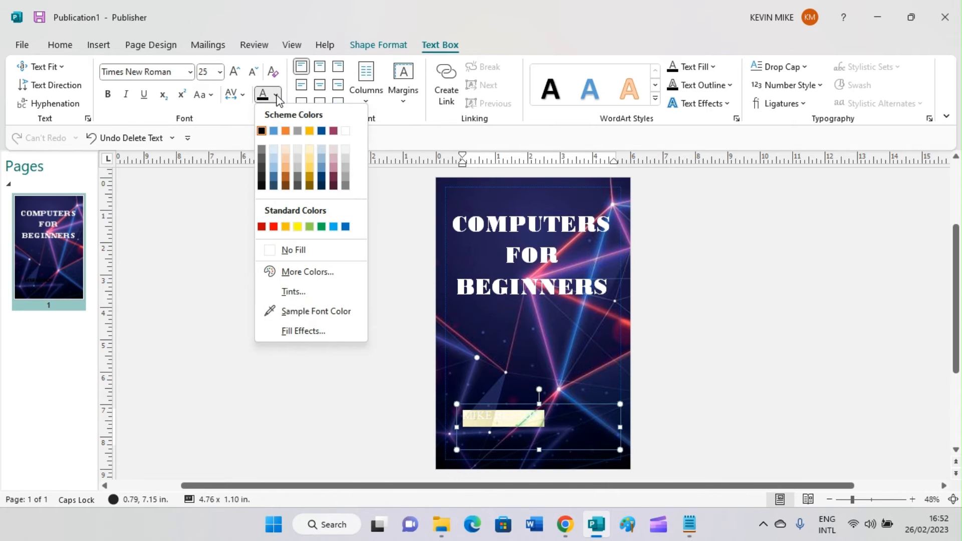
click(346, 131)
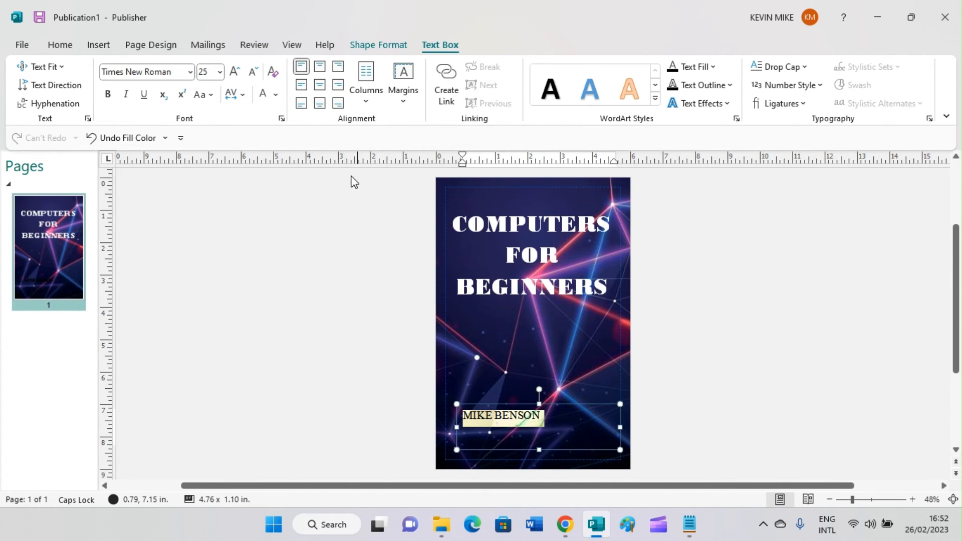
click(209, 70)
text(4)
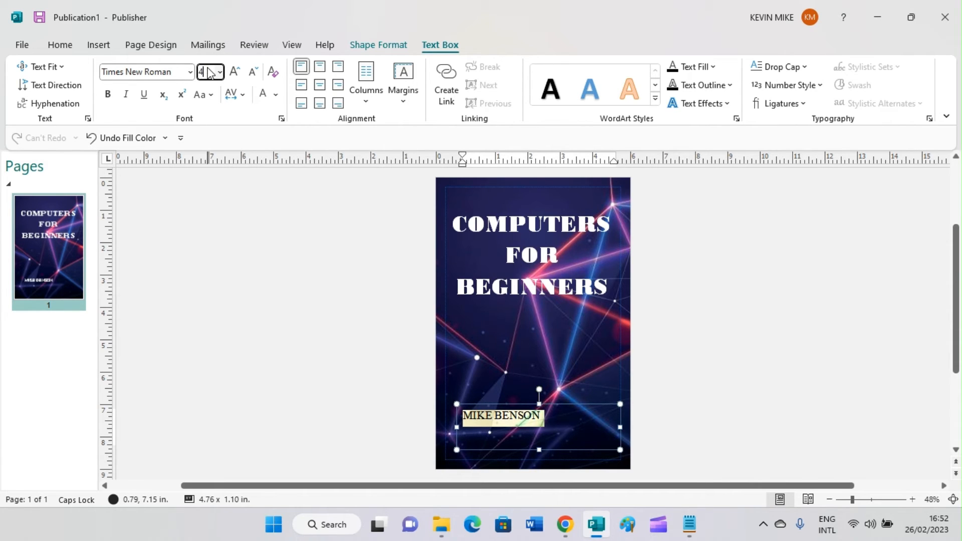
text(0)
key(Return)
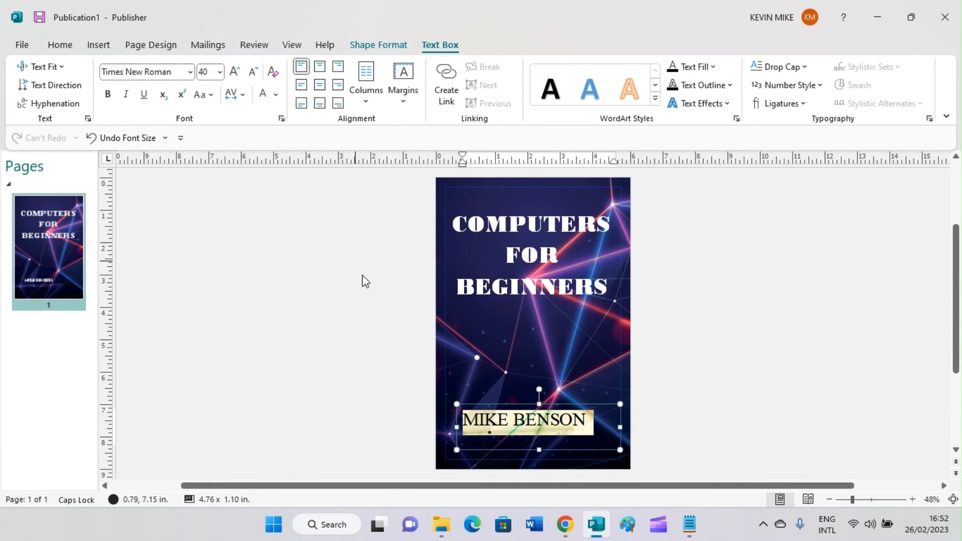
click(383, 370)
click(538, 420)
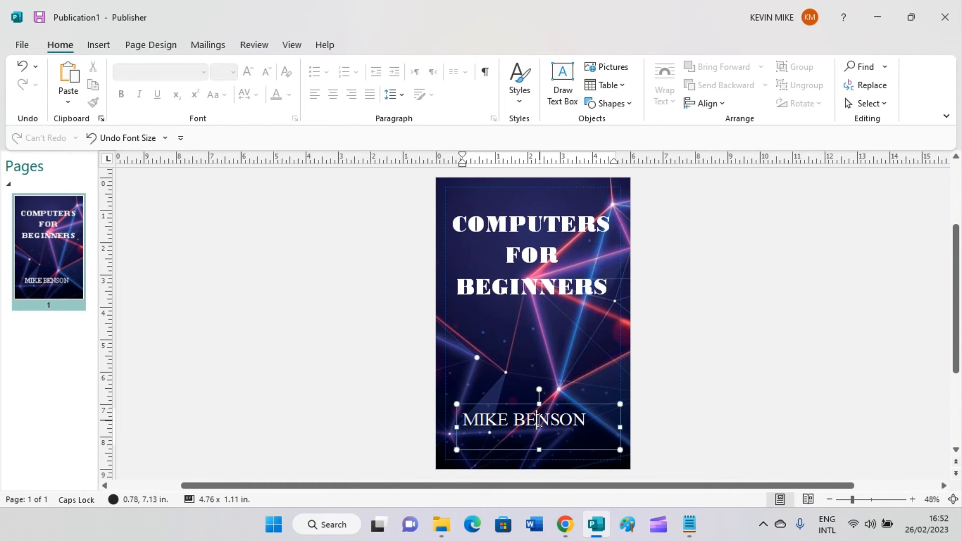
triple_click(536, 420)
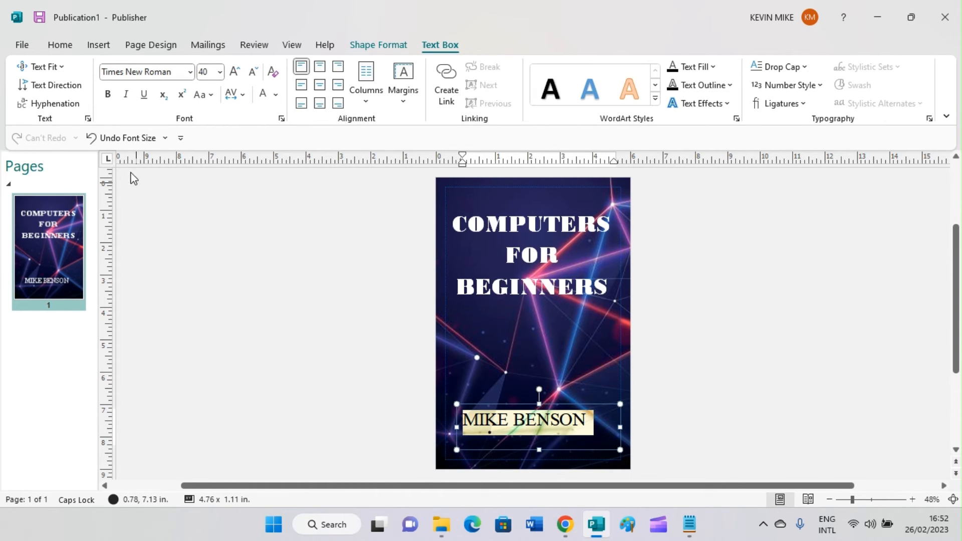
click(113, 98)
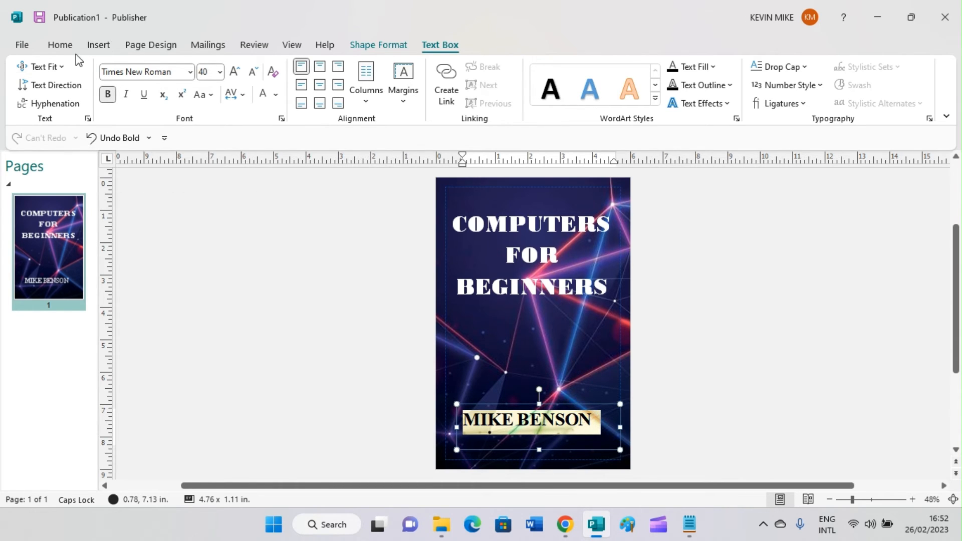
click(652, 321)
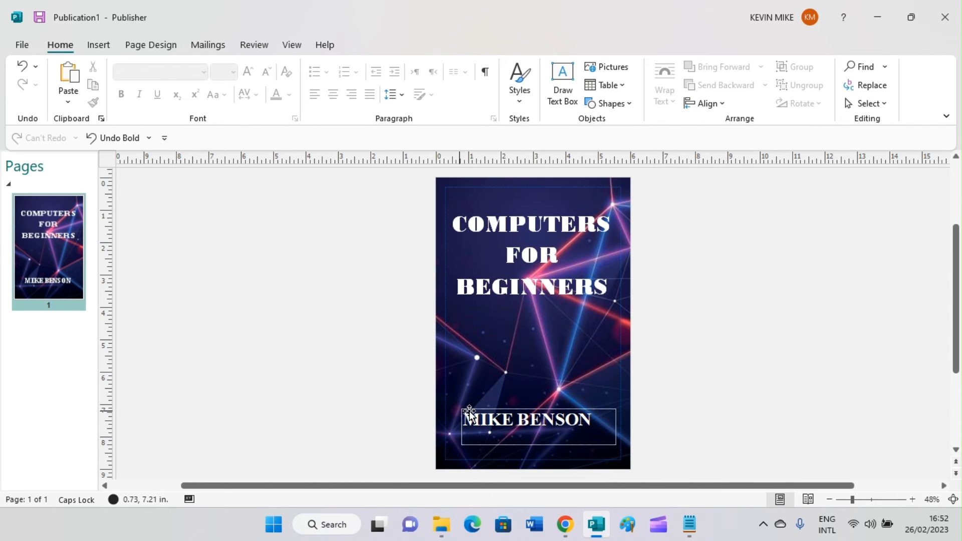
- Tighten the author-name text box to about 4.39 × 0.74 in. near the cover's bottom
drag(469, 413, 475, 414)
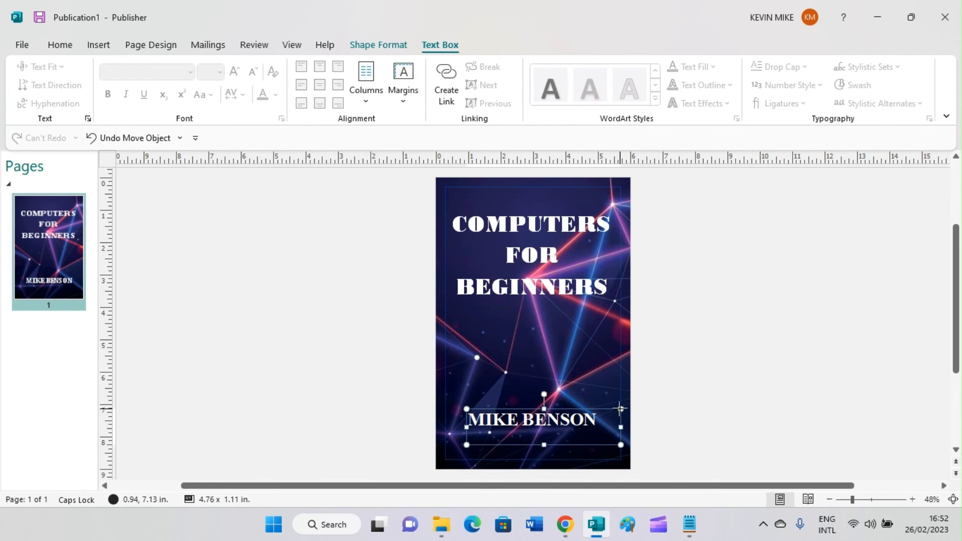
drag(621, 409, 609, 409)
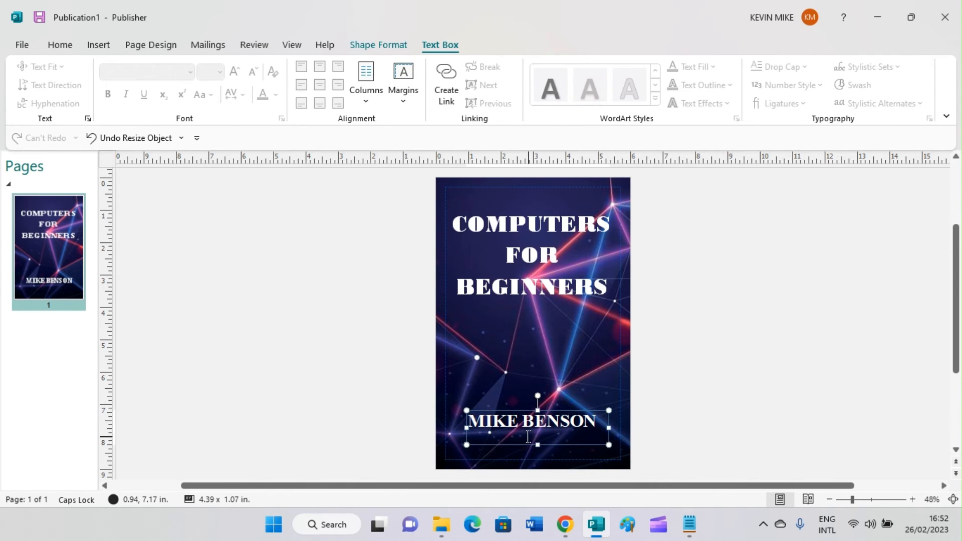
drag(536, 444, 538, 430)
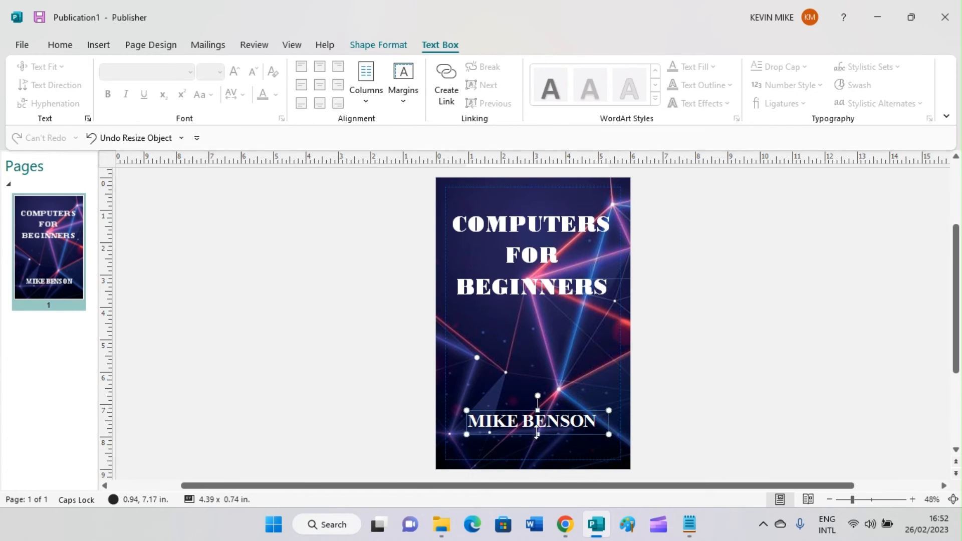
click(355, 358)
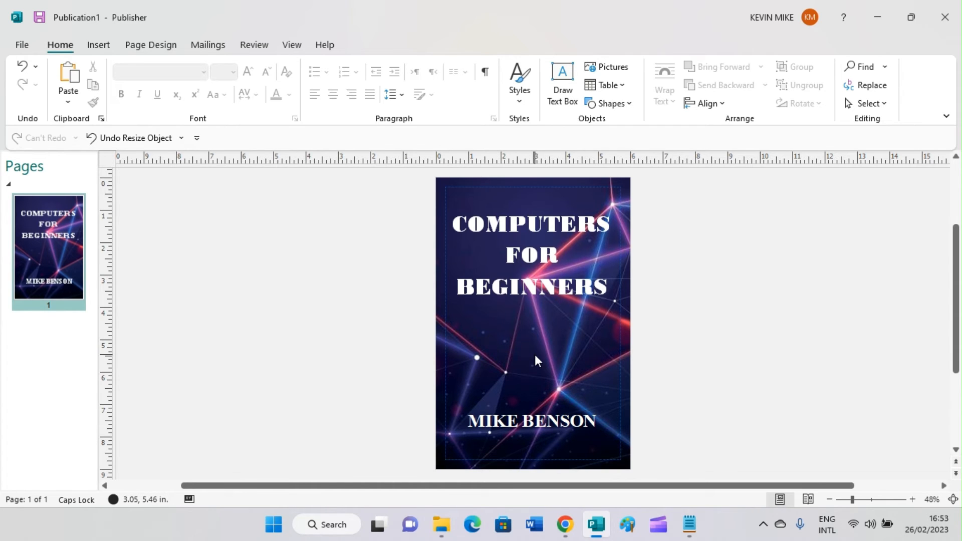
- Draw a subtitle text box below the title and set its font size to 36
click(97, 46)
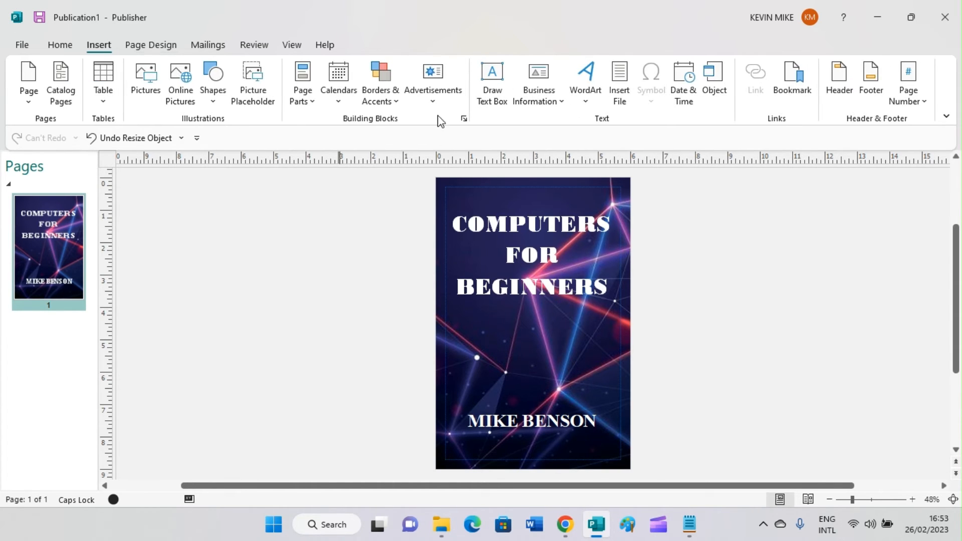
click(491, 90)
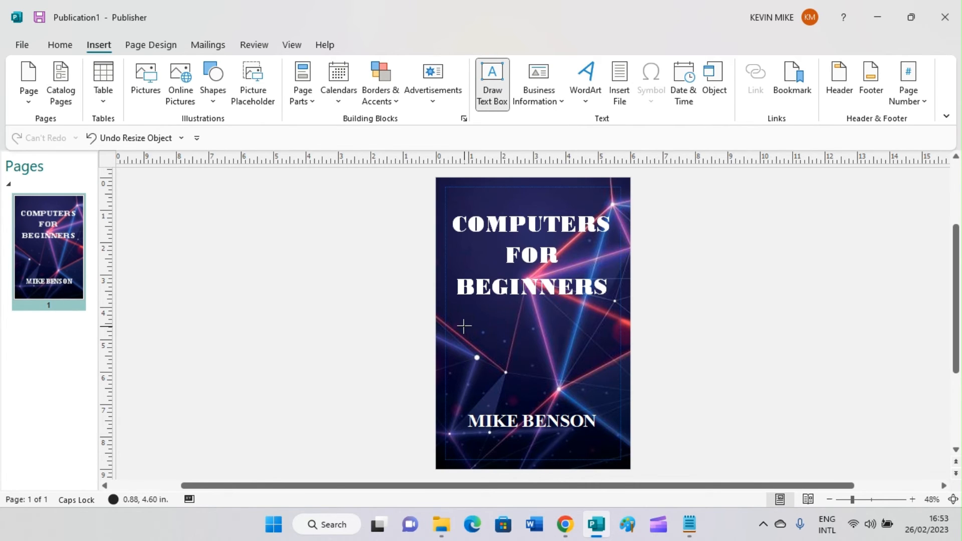
mouse_move(460, 326)
mouse_down()
mouse_move(610, 366)
mouse_move(602, 362)
mouse_up()
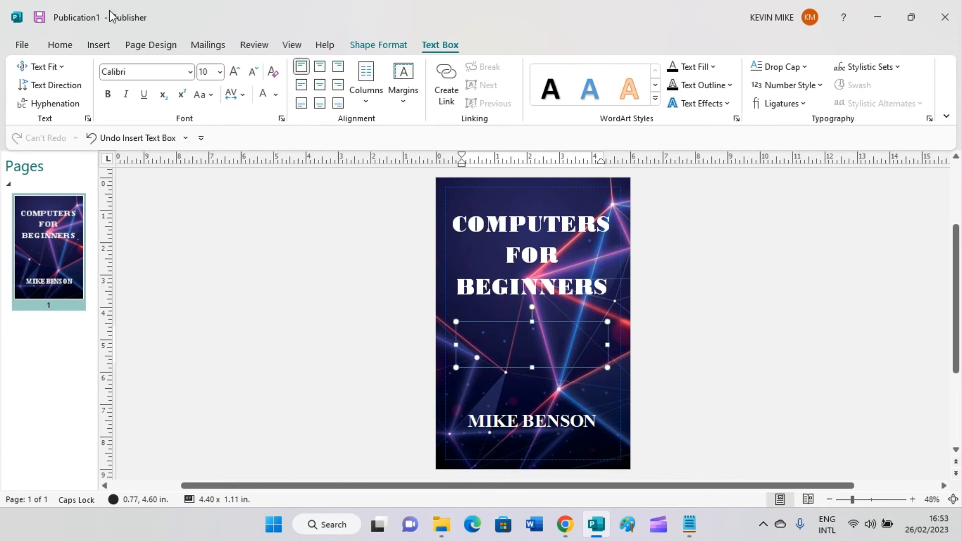
click(220, 74)
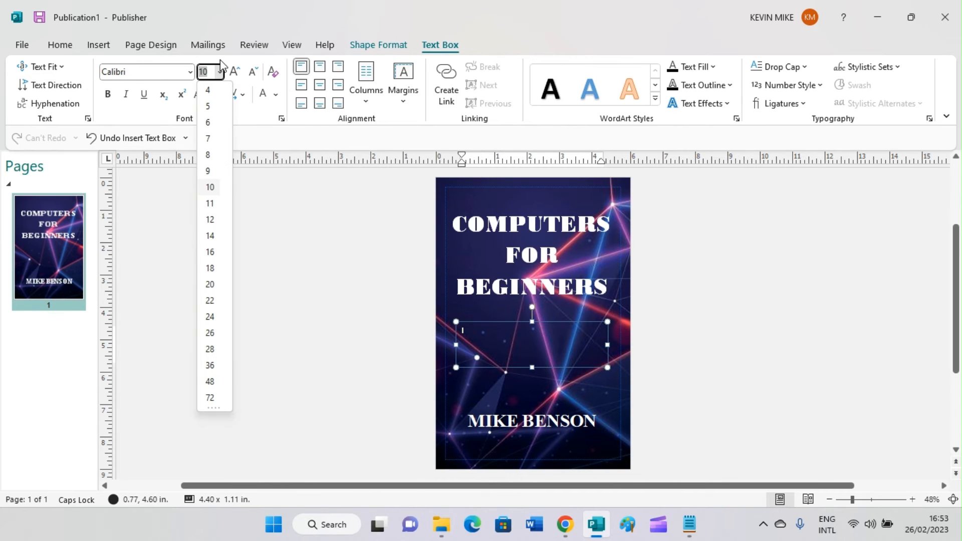
click(210, 382)
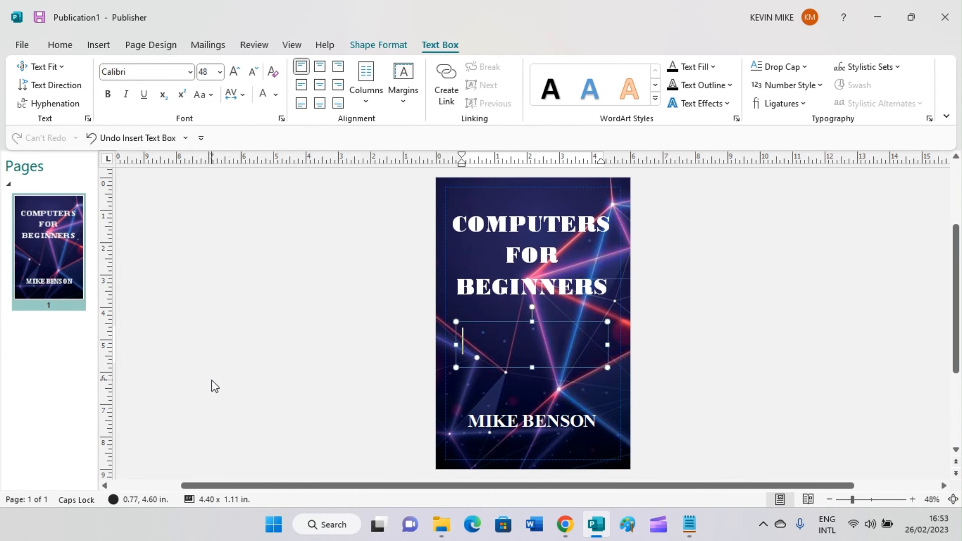
click(219, 74)
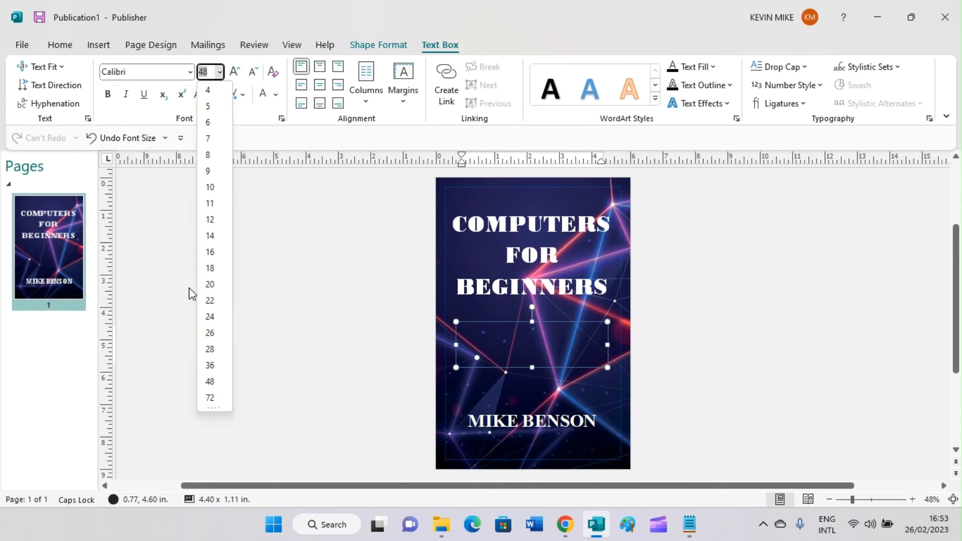
click(211, 367)
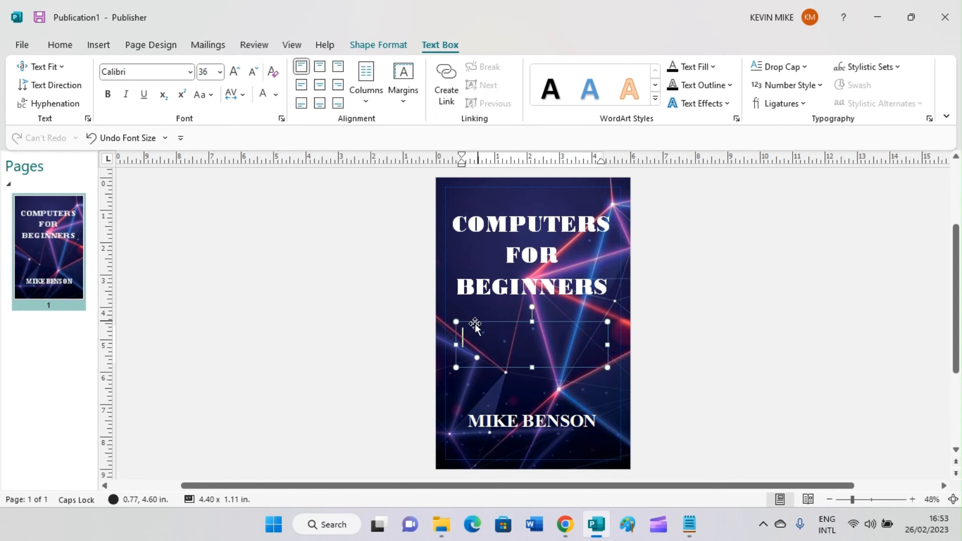
- Type the subtitle's opening words 'A Guide to Help You'
text(A Gu)
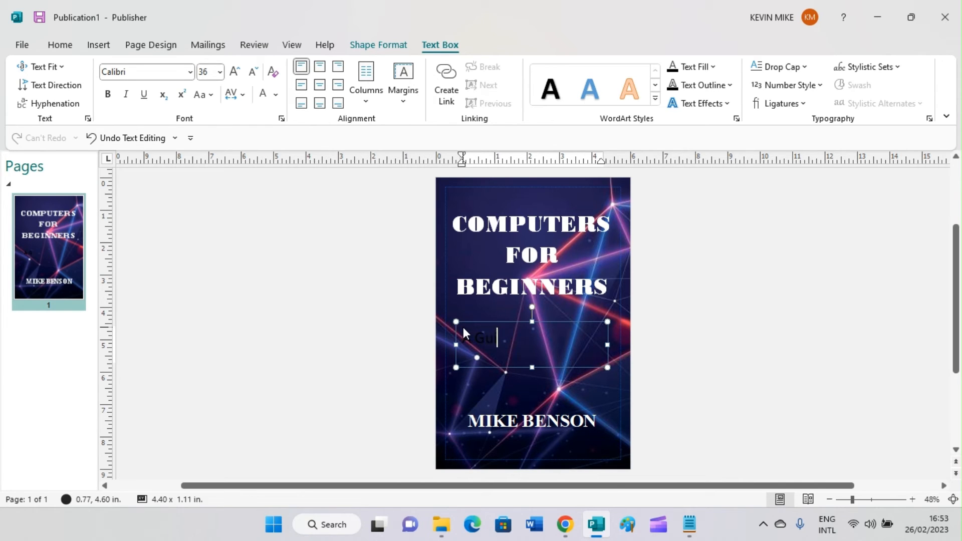
text(ide to)
key(Caps_Lock)
text(H)
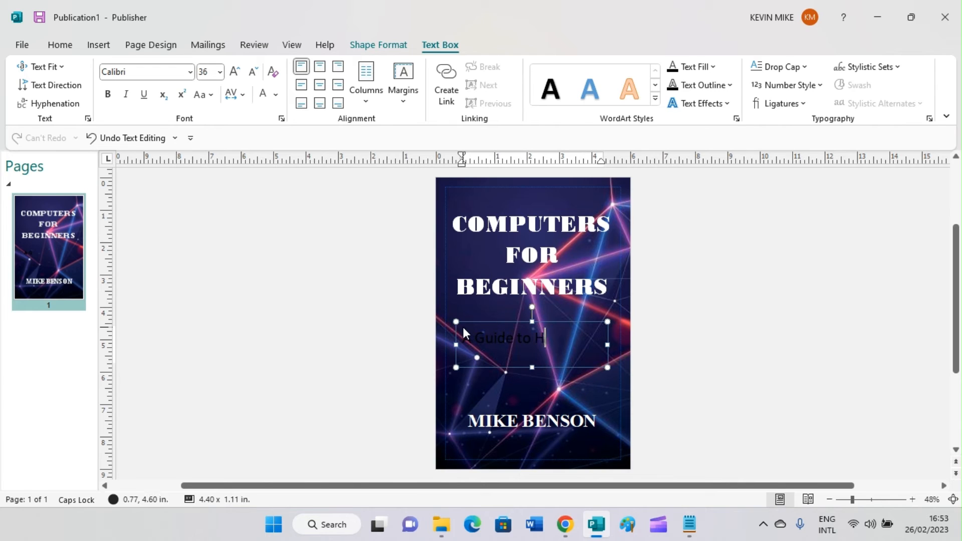
key(Caps_Lock)
text(elp)
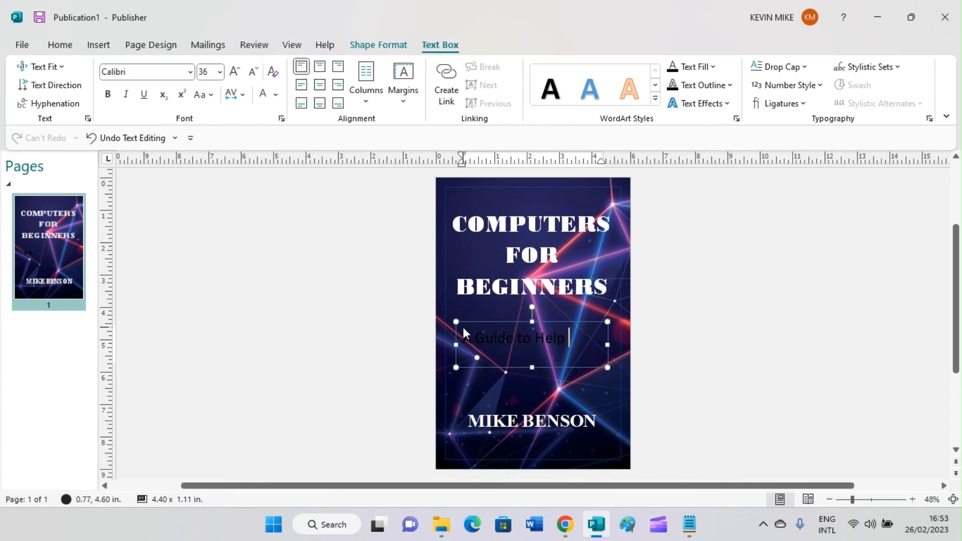
key(Caps_Lock)
text(Y)
key(Caps_Lock)
text(ou)
key(Caps_Lock)
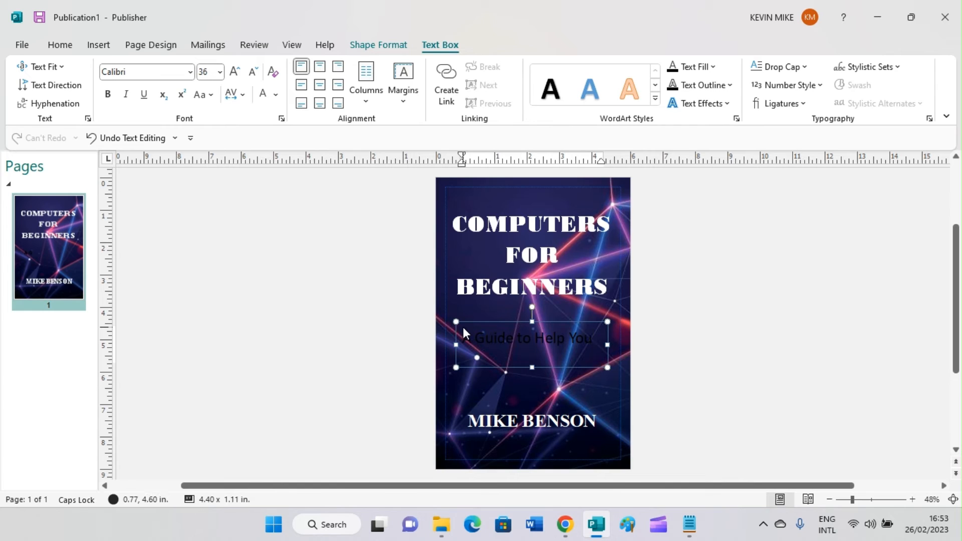
key(Escape)
key(Caps_Lock)
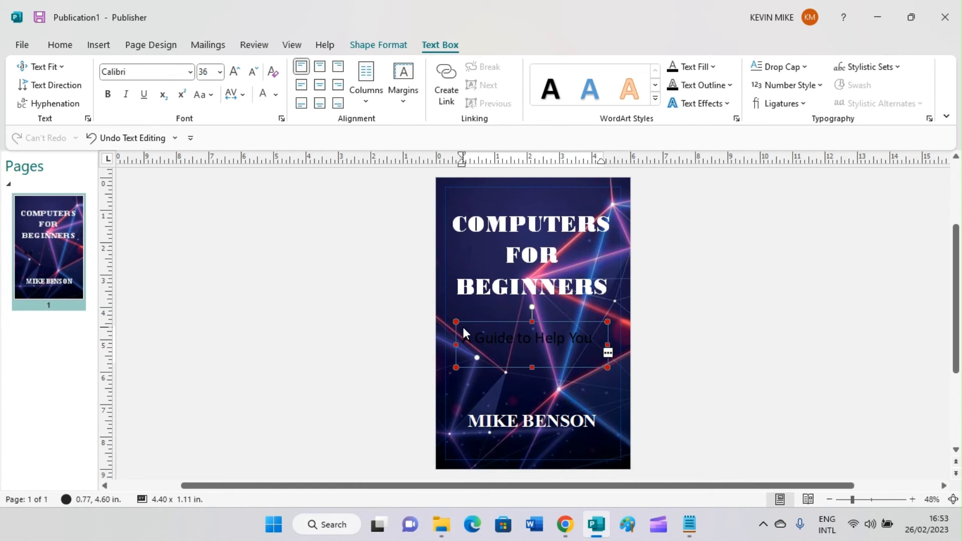
- Enlarge the subtitle box, complete it with 'Master a Computer', and select all its text
drag(529, 368, 526, 389)
click(514, 361)
text(M)
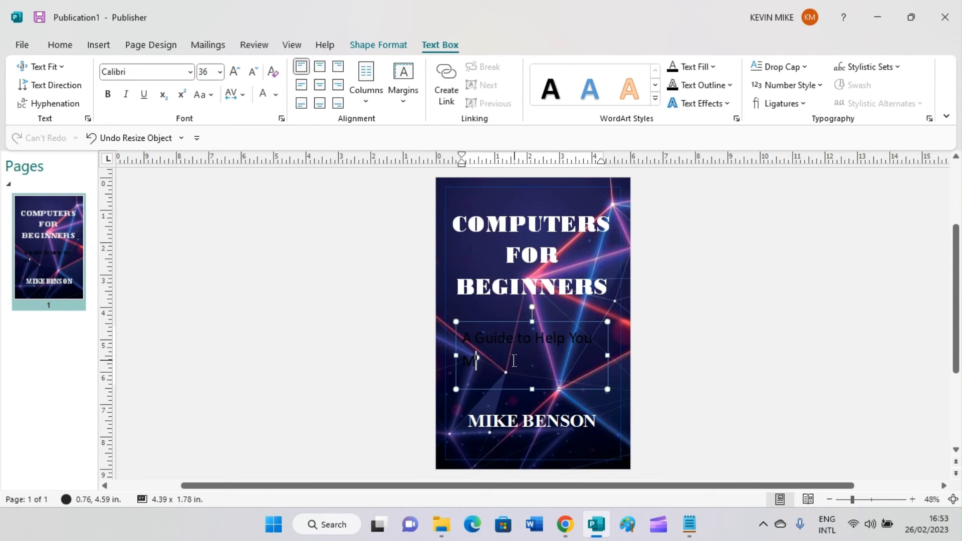
text(aster)
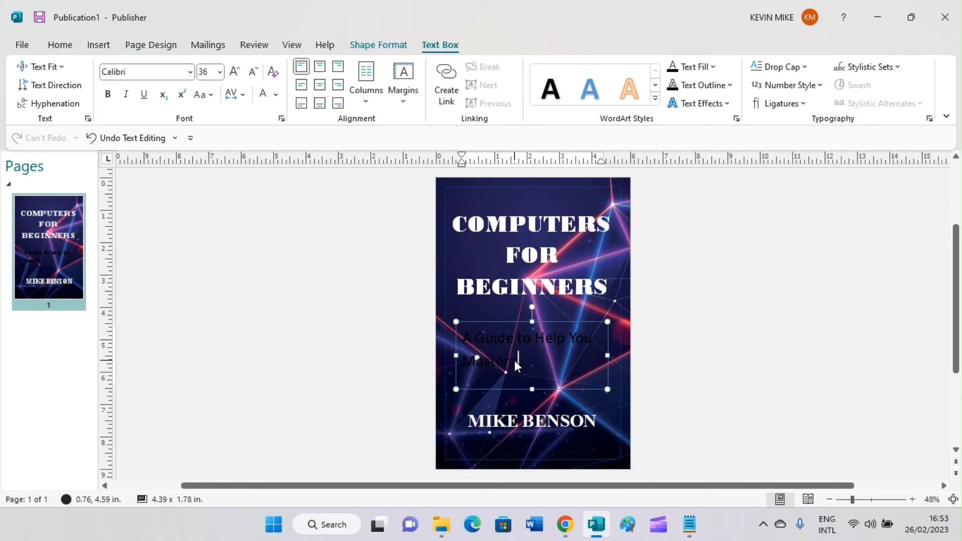
text( s)
key(BackSpace)
text(a )
text(om)
key(BackSpace)
key(BackSpace)
key(Caps_Lock)
text(C)
key(Caps_Lock)
text(ompu)
text(r)
key(BackSpace)
text(ter)
key(ctrl+a)
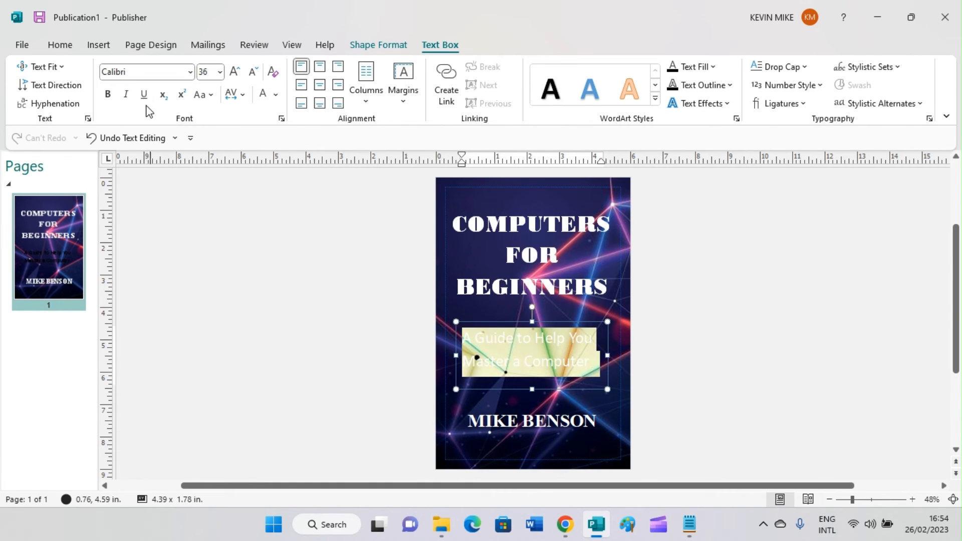
- Make the subtitle bold and colour it orange-gold
click(107, 94)
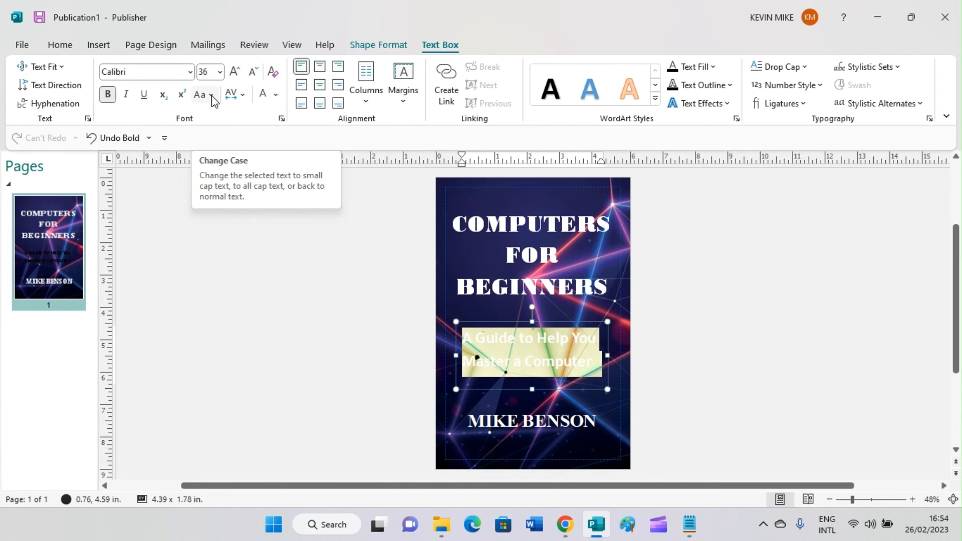
click(60, 46)
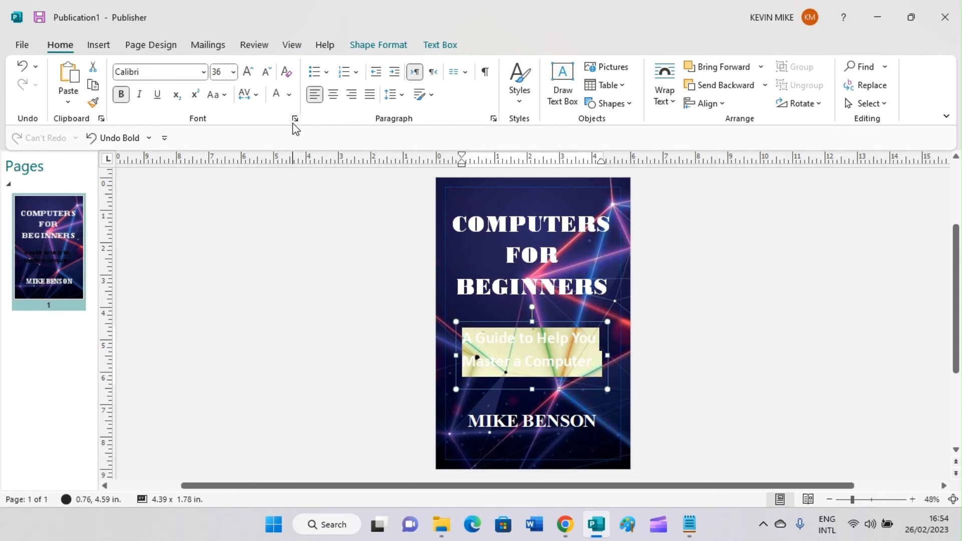
click(284, 97)
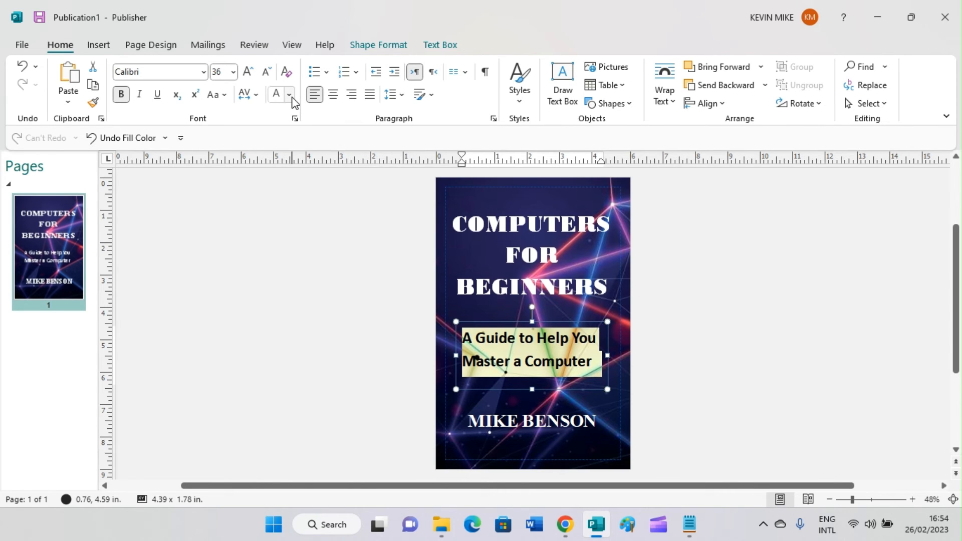
click(289, 96)
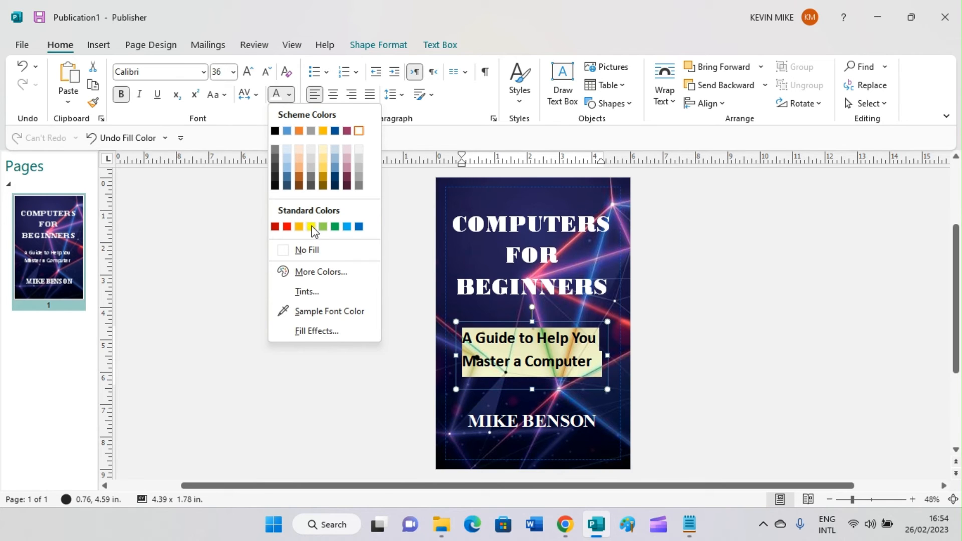
click(323, 132)
click(742, 366)
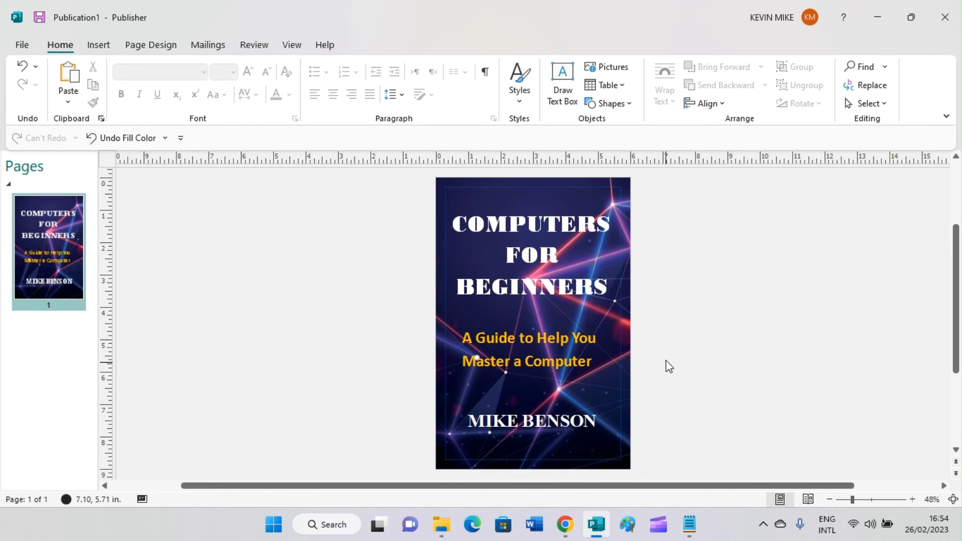
- Insert 'How to Use' so the subtitle reads 'A Guide to Help You Master How to Use a Computer'
click(591, 357)
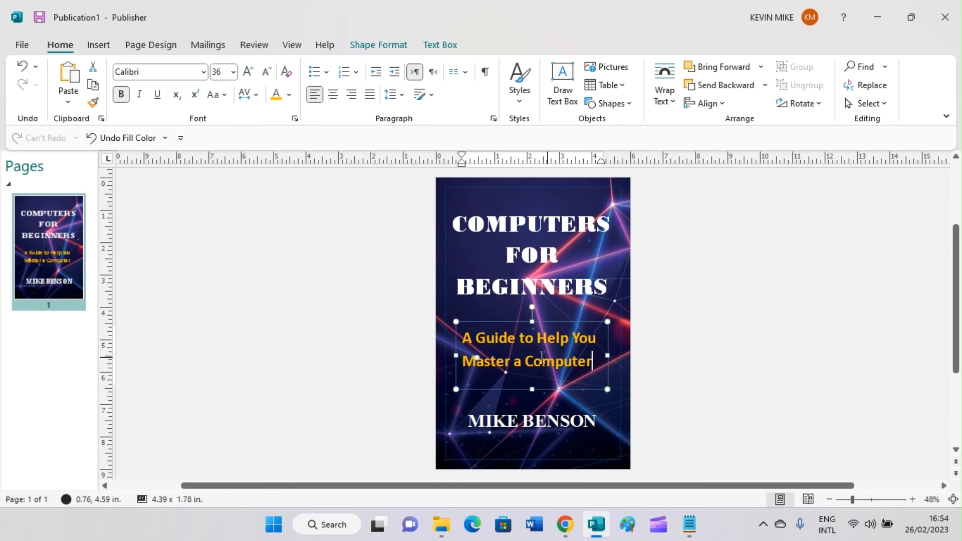
click(512, 362)
key(Caps_Lock)
text(H)
key(Caps_Lock)
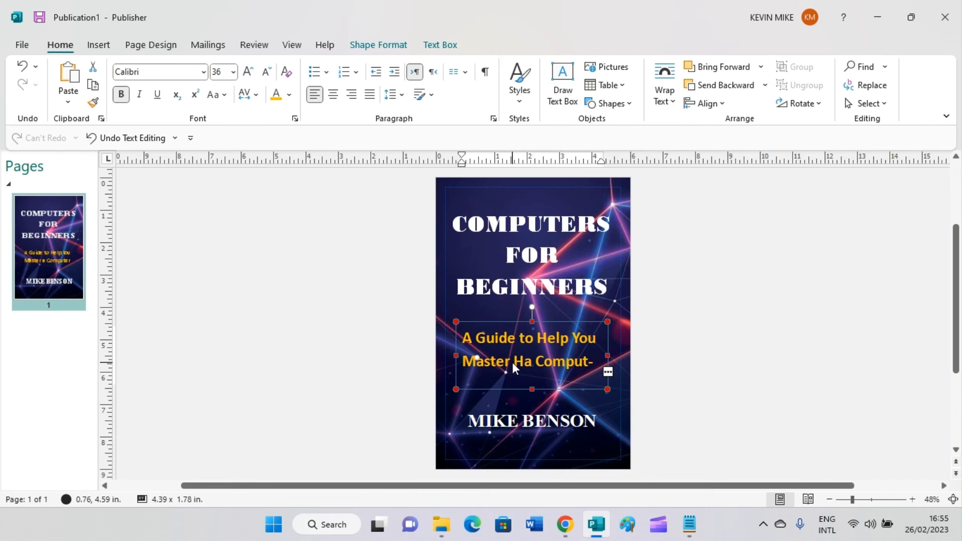
text(ow )
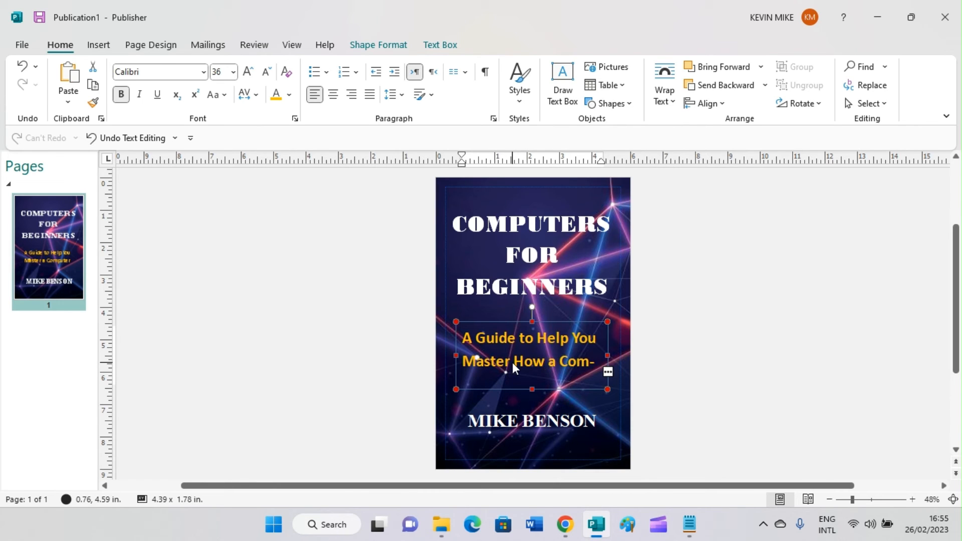
text(to)
key(Caps_Lock)
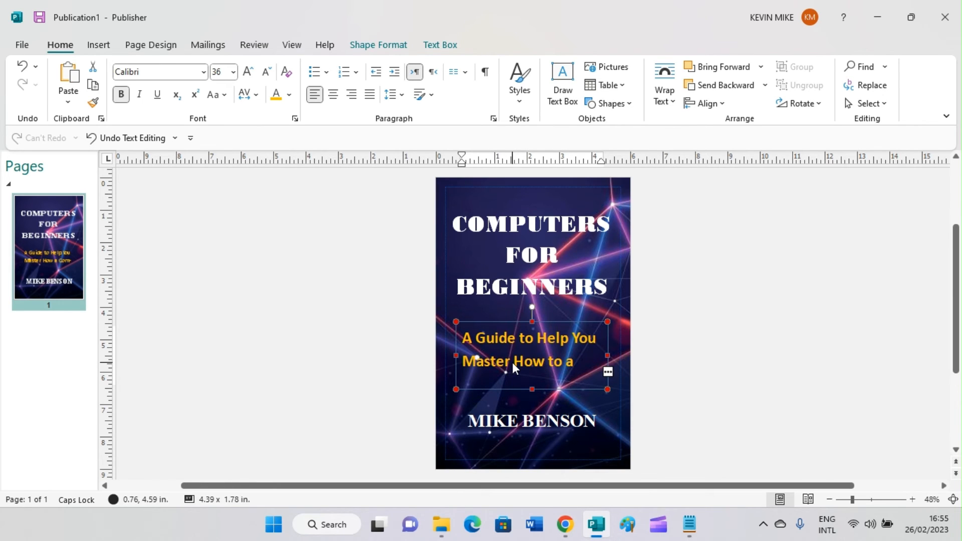
text(U)
key(Caps_Lock)
text(se)
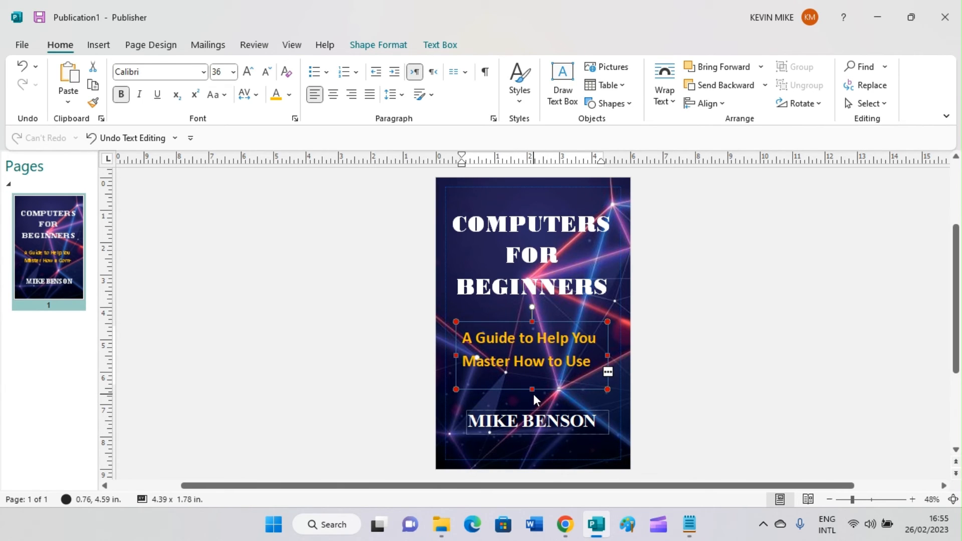
- Set the subtitle to 30 pt, stretch its box to fit, and center its lines
triple_click(564, 359)
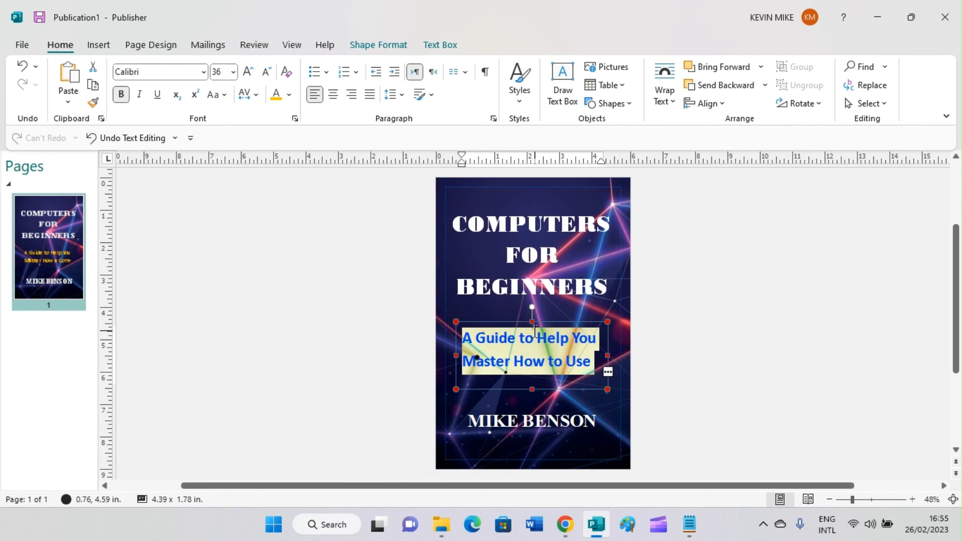
click(220, 70)
click(221, 71)
key(BackSpace)
text(0)
key(Return)
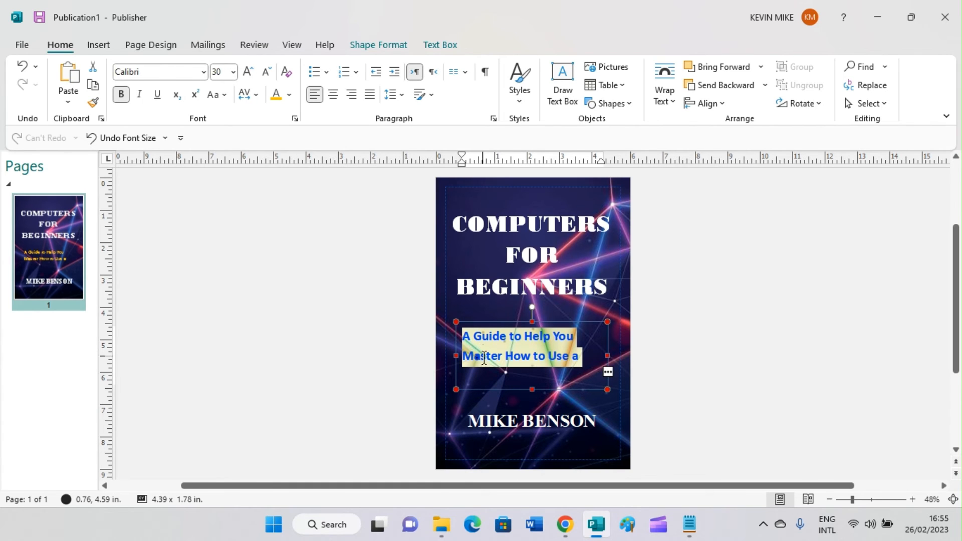
drag(534, 389, 533, 395)
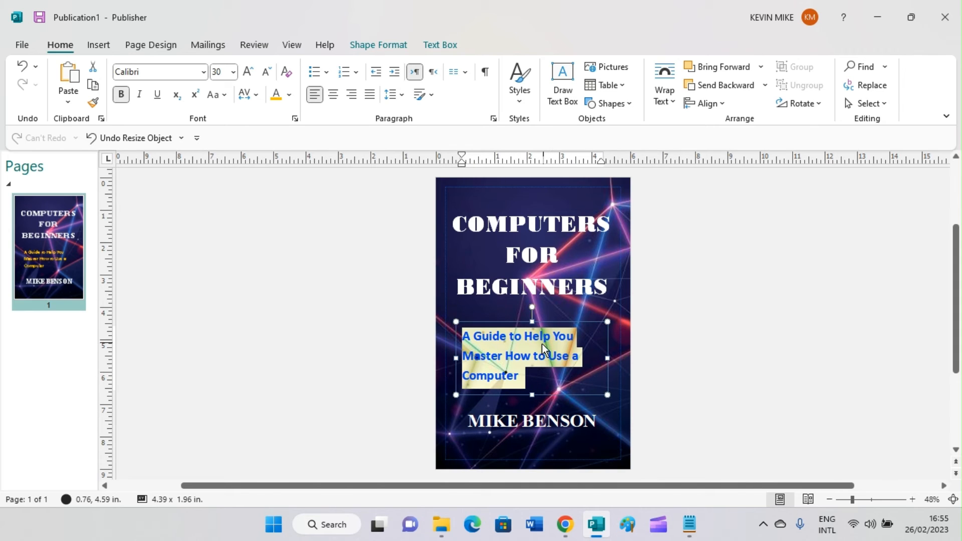
click(332, 94)
click(685, 349)
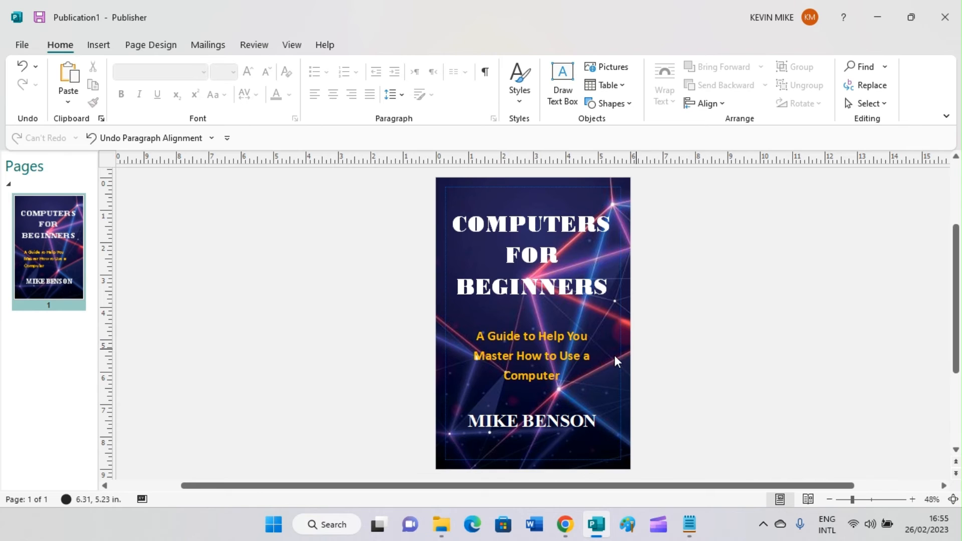
- Move the subtitle box up to sit just beneath the BEGINNERS title line
drag(460, 329, 459, 308)
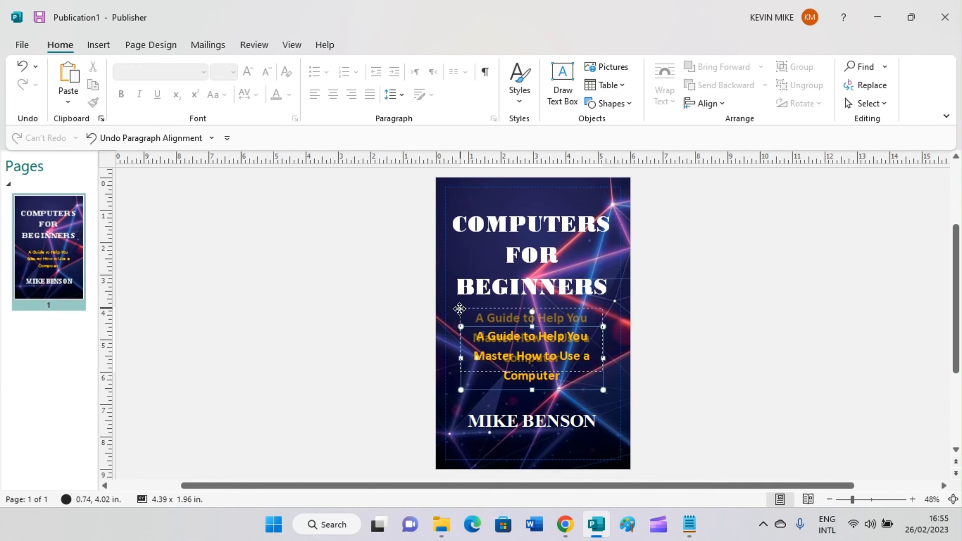
drag(460, 308, 460, 307)
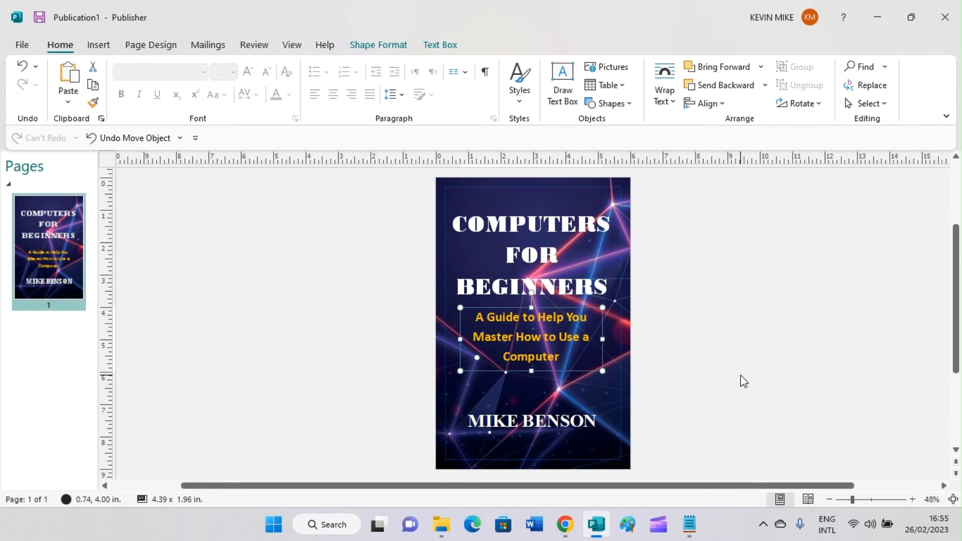
click(686, 392)
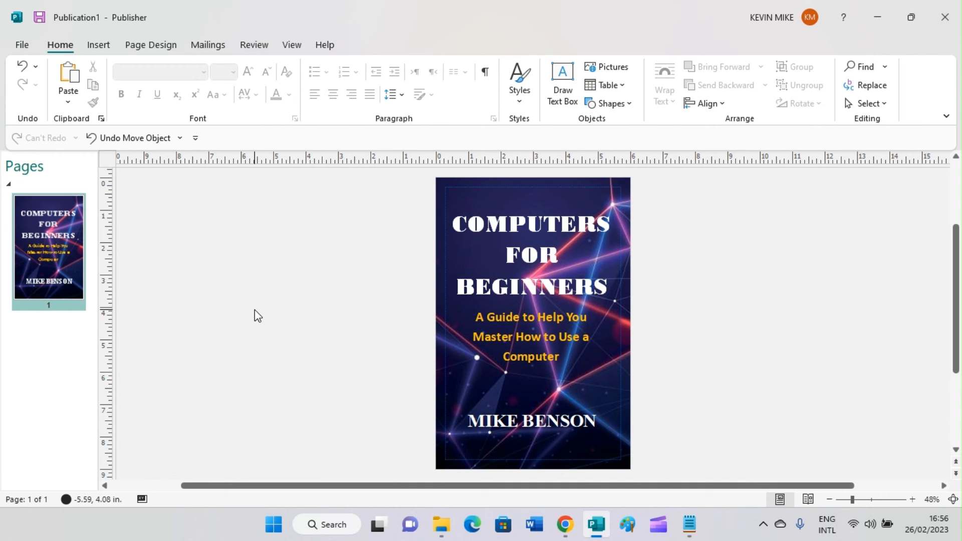
- Start Save As and browse to the PUBLISHER BACKGROUND IMAGES folder inside Pictures
click(22, 44)
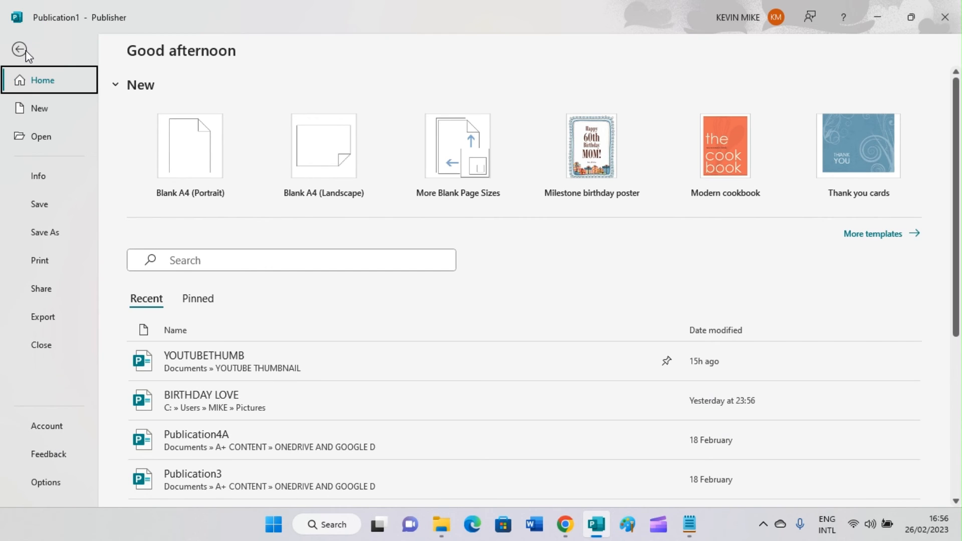
click(48, 237)
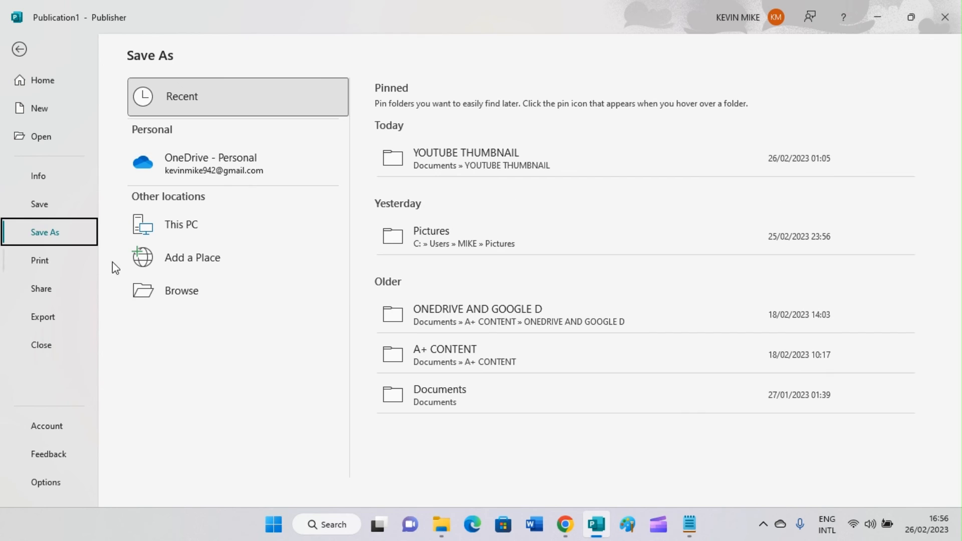
click(182, 297)
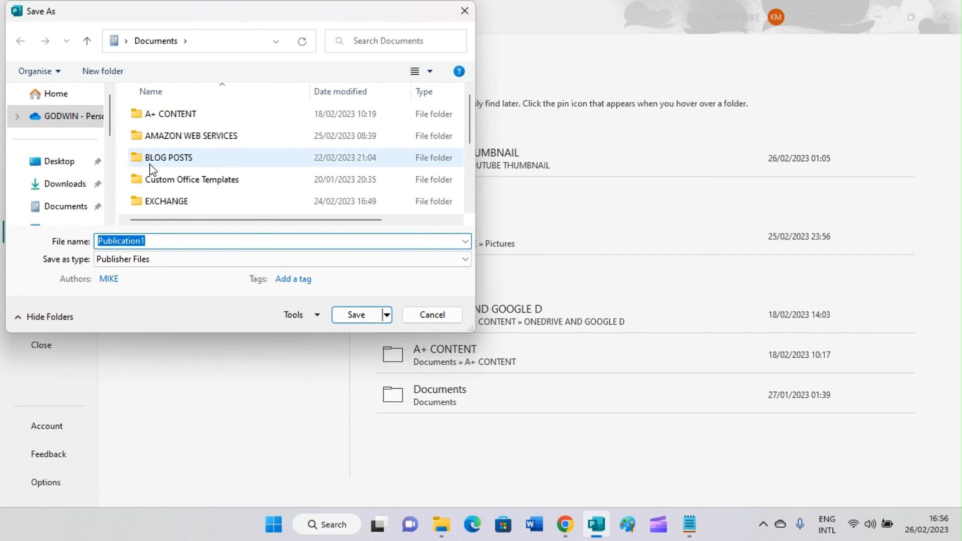
scroll(110, 133, down, 2)
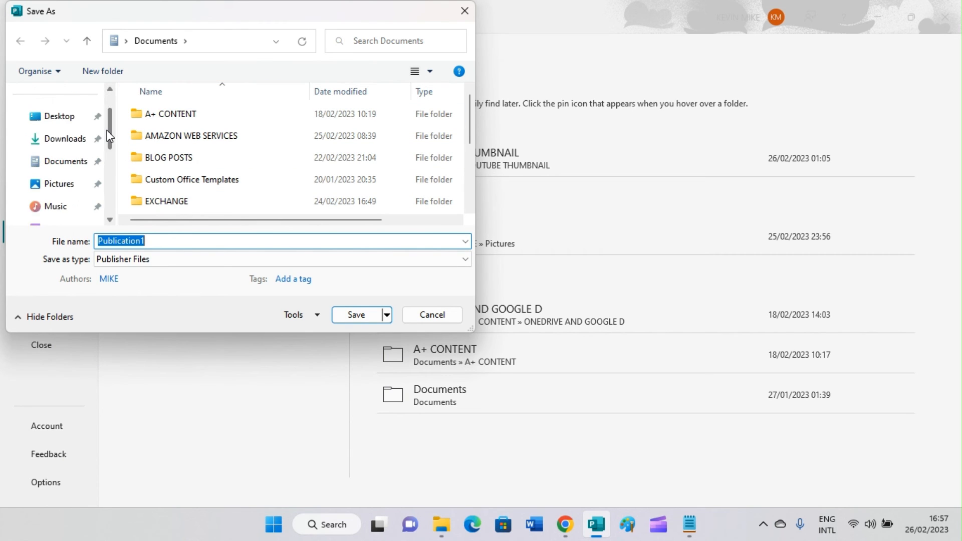
scroll(110, 133, up, 1)
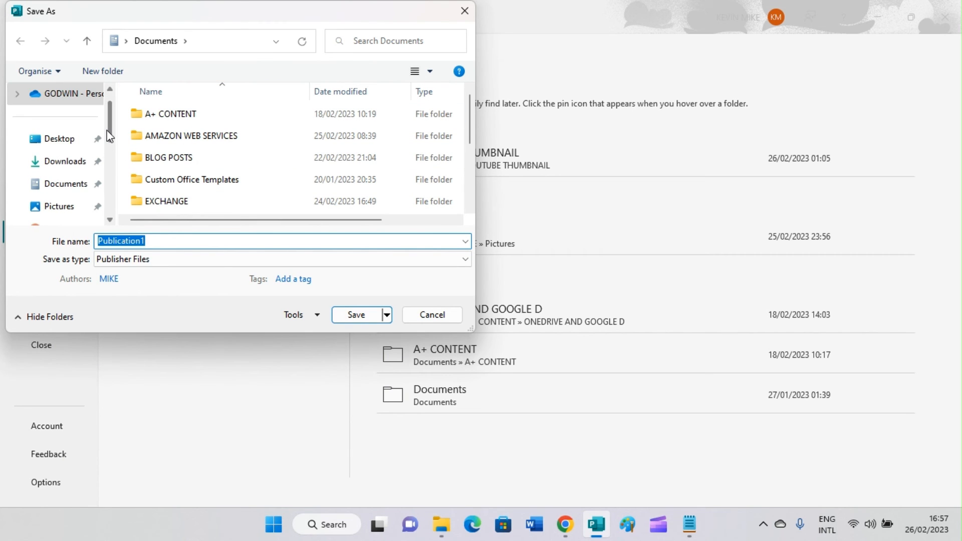
click(65, 211)
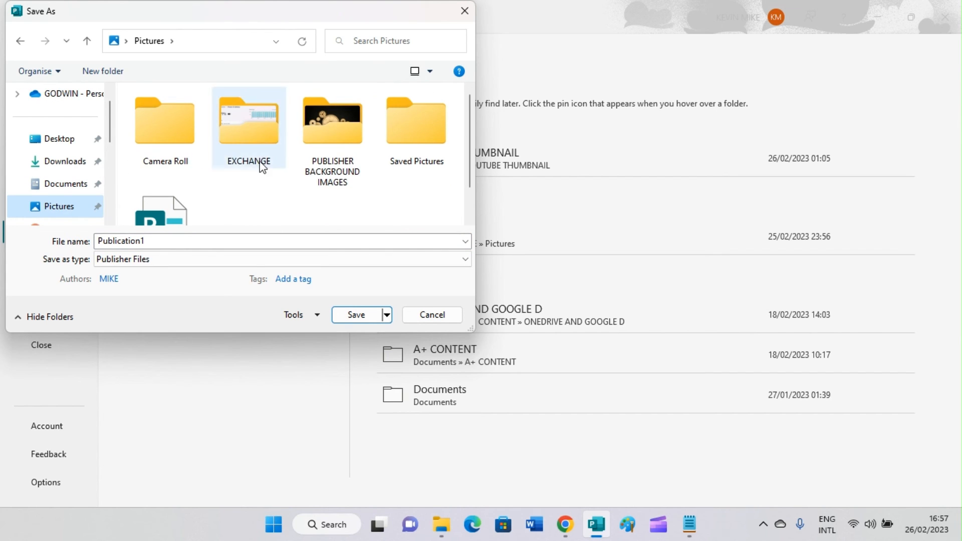
double_click(333, 163)
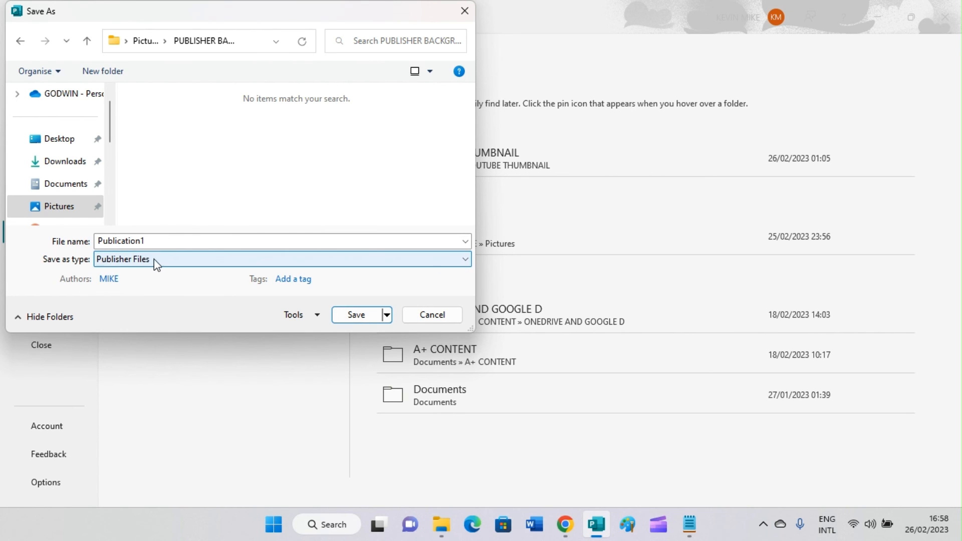
- Save the cover as a JPEG File Interchange Format image named BOOKDESIGN
click(191, 260)
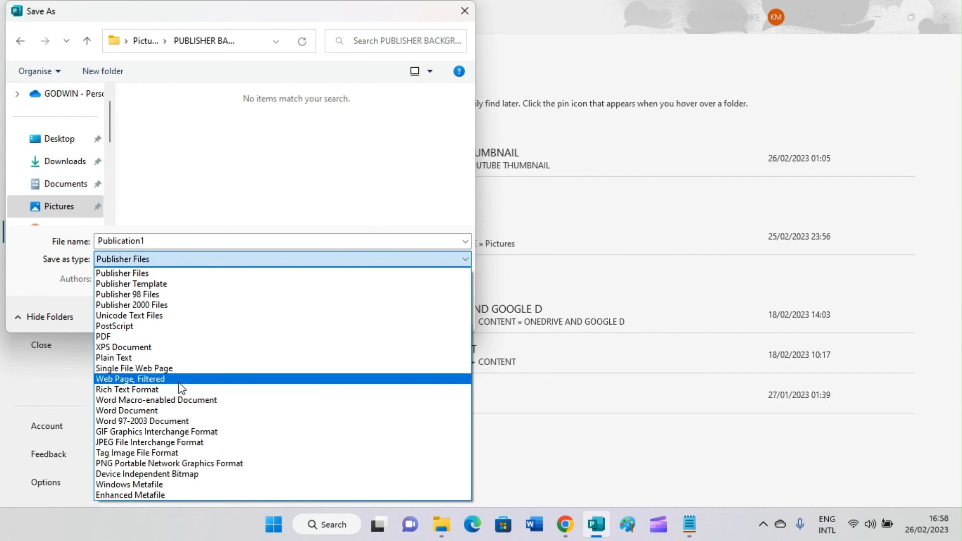
click(151, 442)
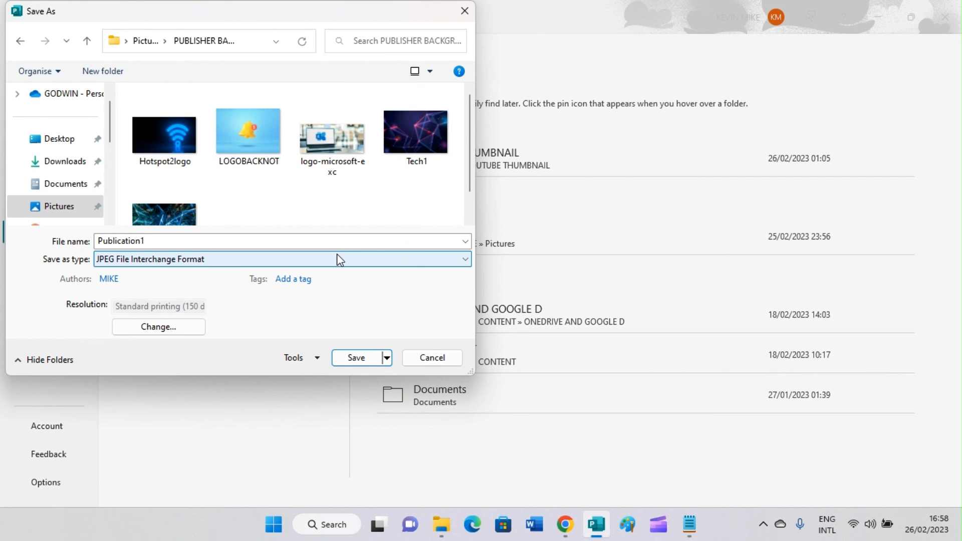
double_click(172, 239)
click(173, 238)
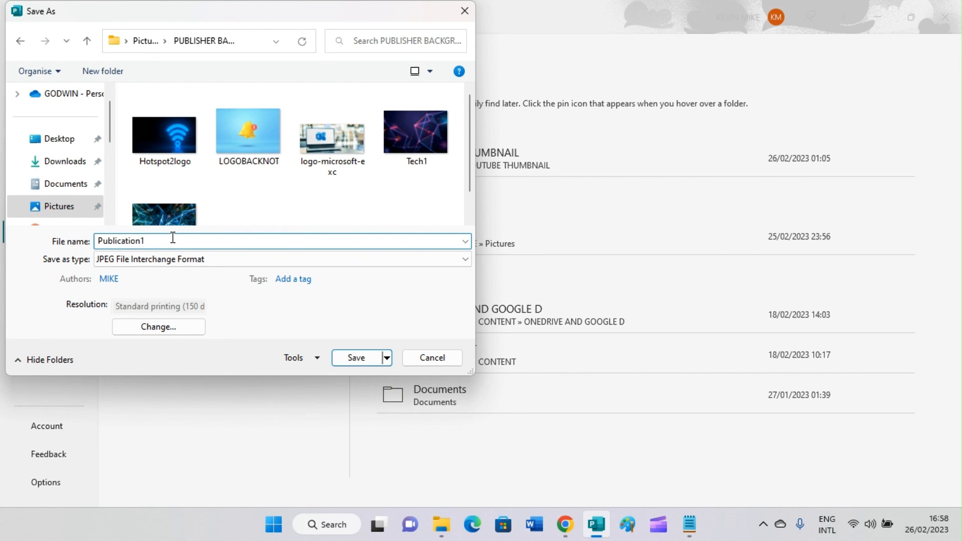
key(BackSpace)
key(BackSpace)
key(BackSpace)
key(BackSpace)
key(BackSpace)
key(BackSpace)
key(BackSpace)
key(BackSpace)
key(BackSpace)
key(BackSpace)
key(BackSpace)
key(BackSpace)
text(BOOKDESIGN)
click(345, 358)
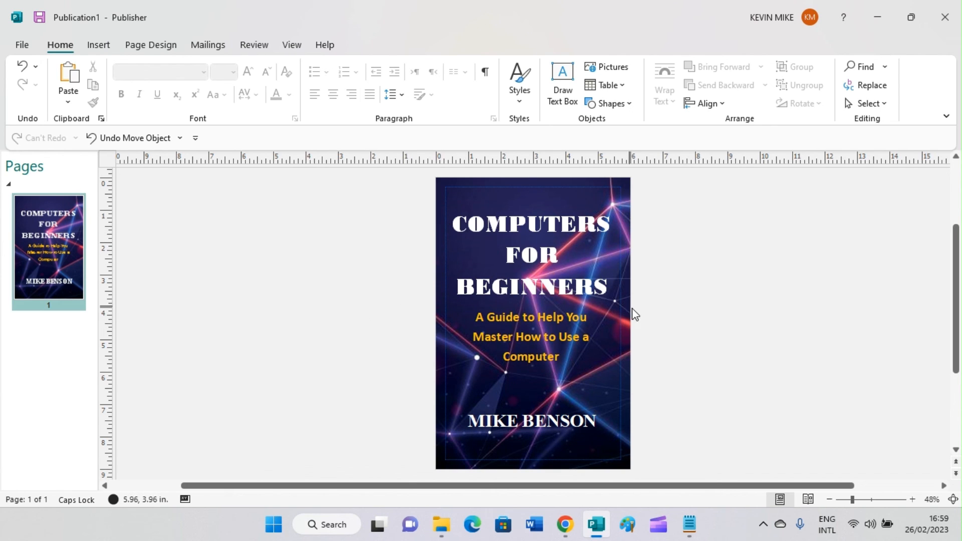
- Minimize Publisher and open BOOKDESIGNCOM.jpg from the PUBLISHER BACKGROUND IMAGES folder in File Explorer
click(887, 18)
click(441, 524)
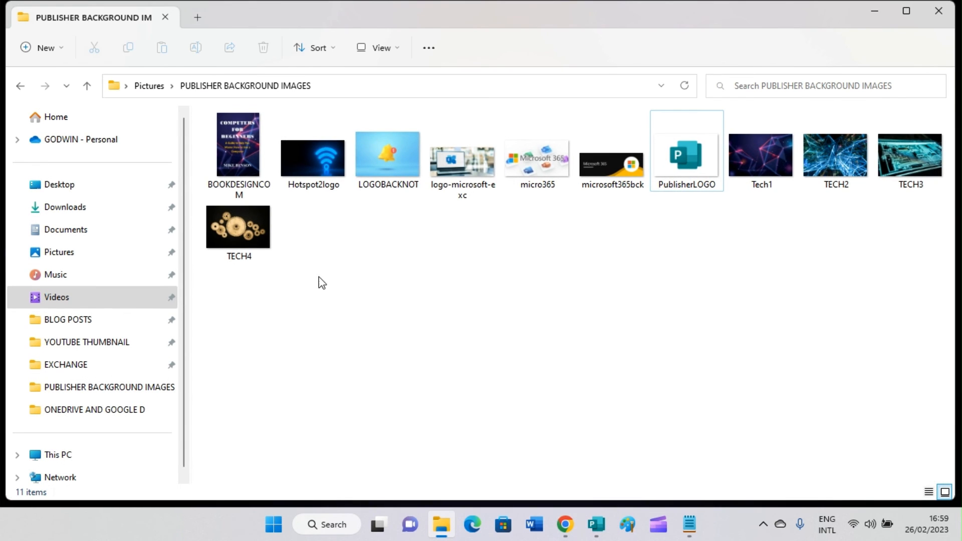
click(229, 123)
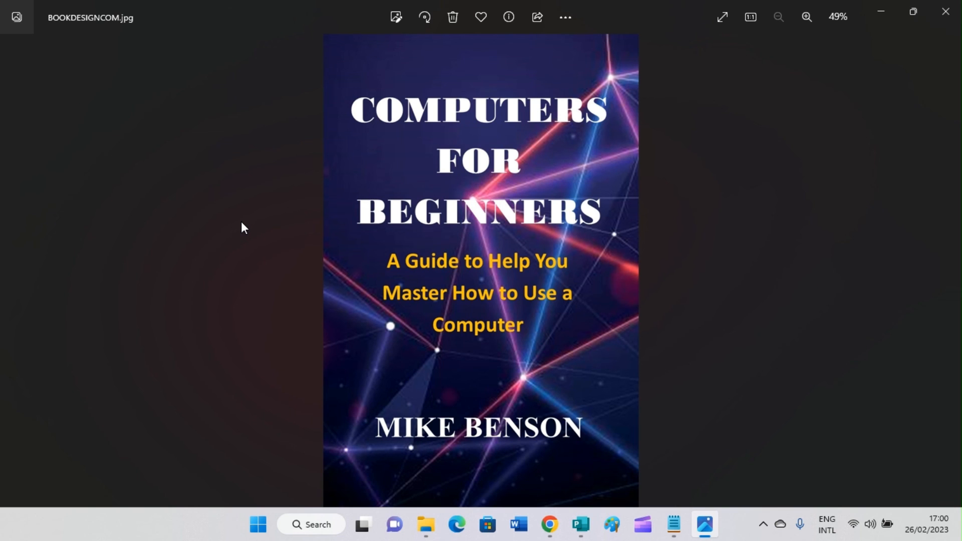
- Close the Photos viewer and minimize the File Explorer window
click(945, 11)
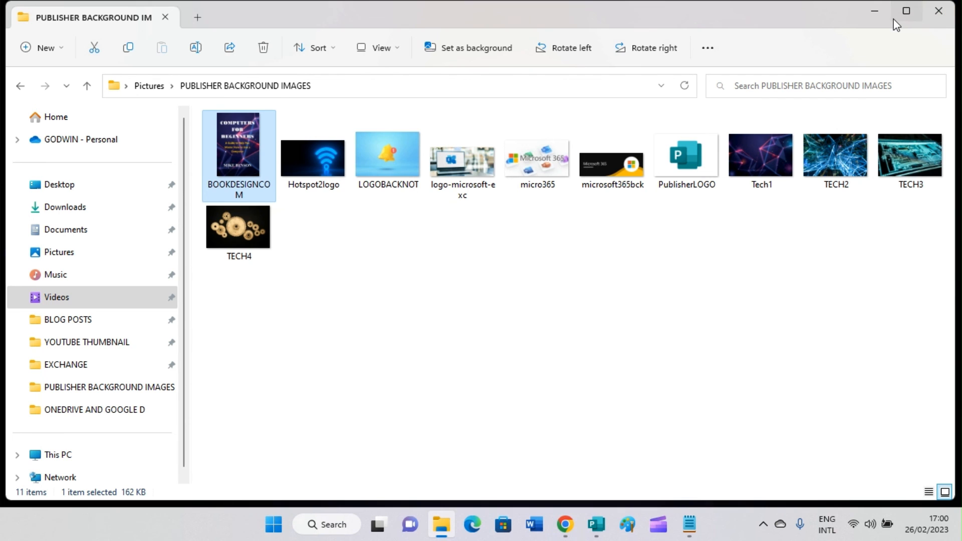
click(875, 11)
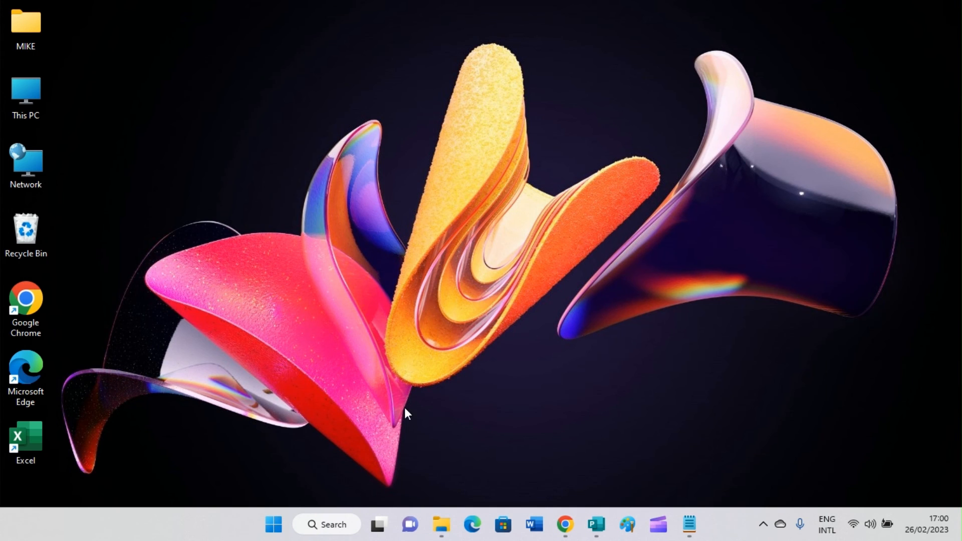